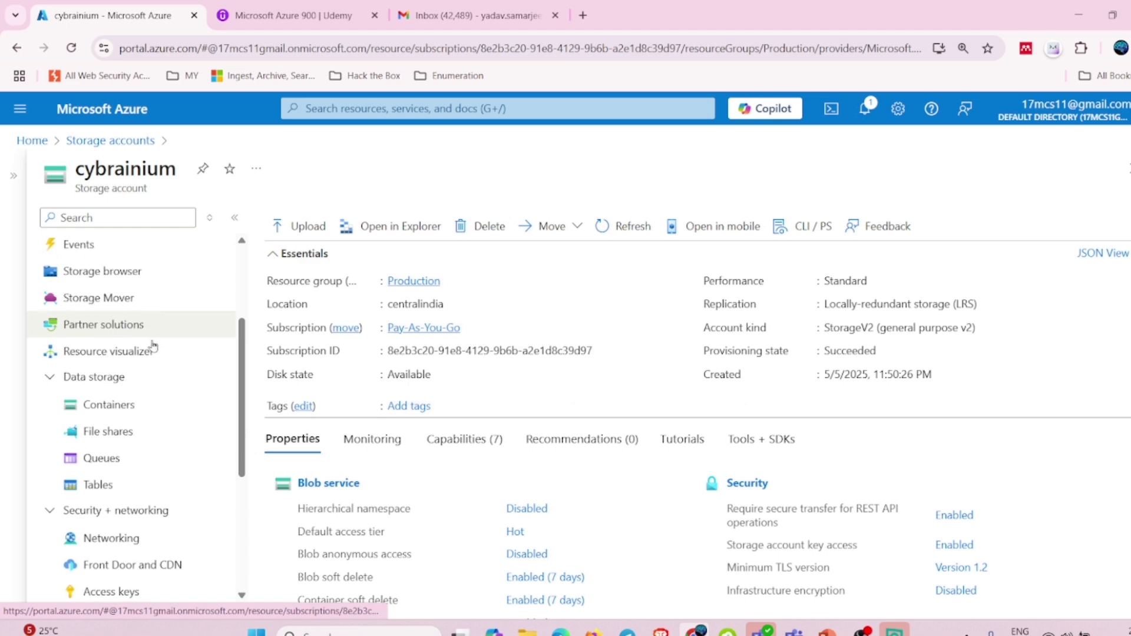
Open the cybrainium storage account's containers and start a new container.
scroll(153, 347, "down", 1)
scroll(153, 347, "down", 1)
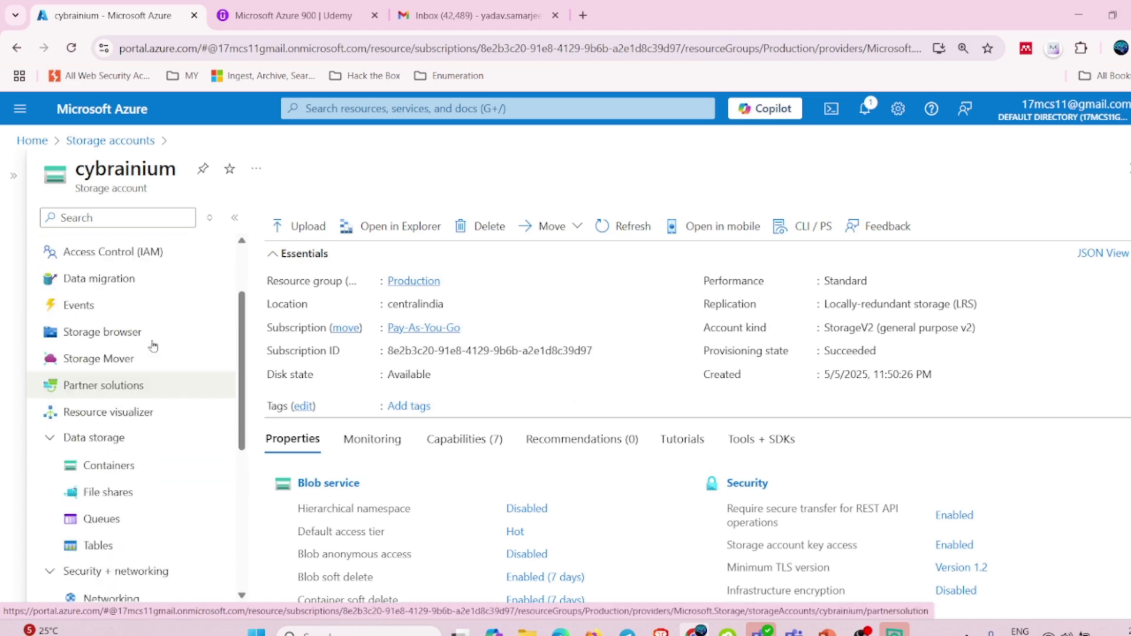
left_click(126, 468)
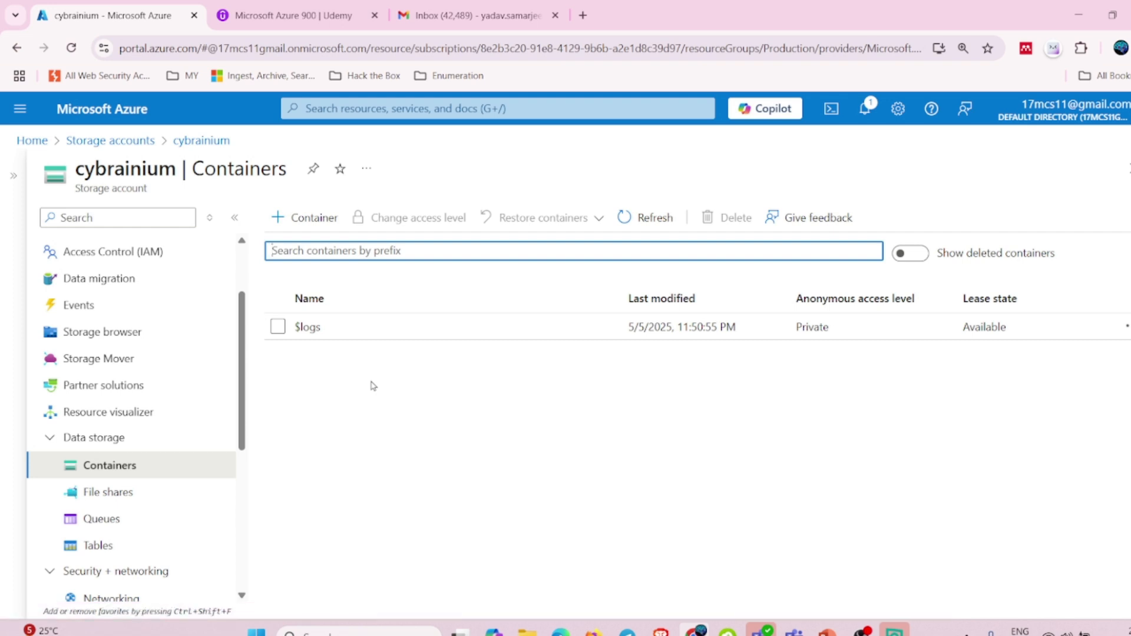
left_click(312, 218)
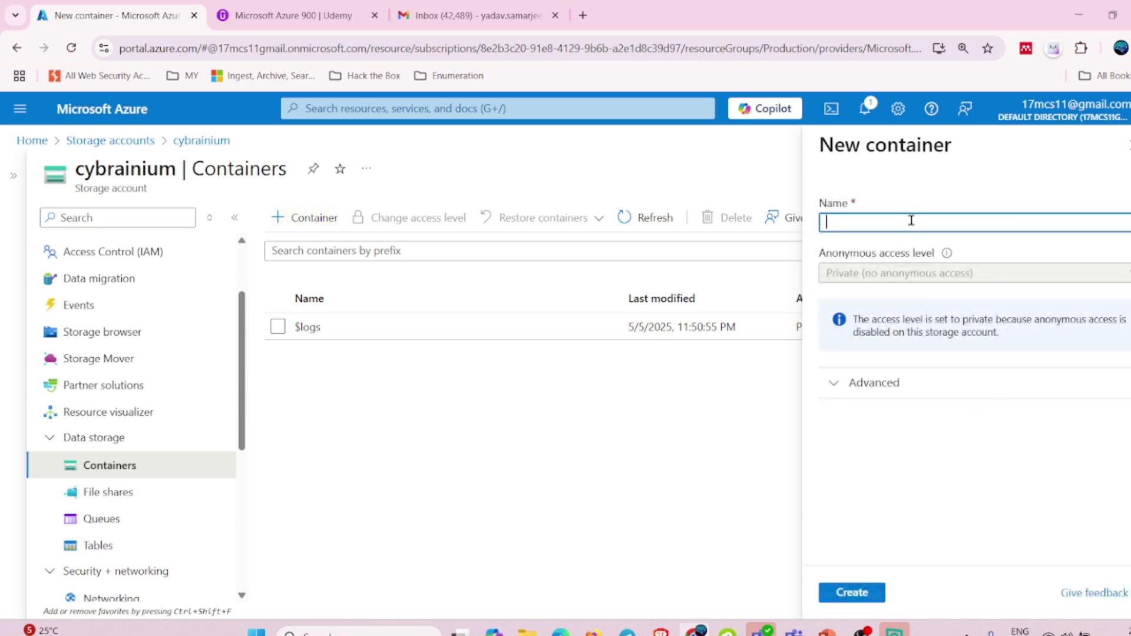
Name the new container cybrainiumdemo1, using only lowercase letters and the digit 1.
type("Cybrainium")
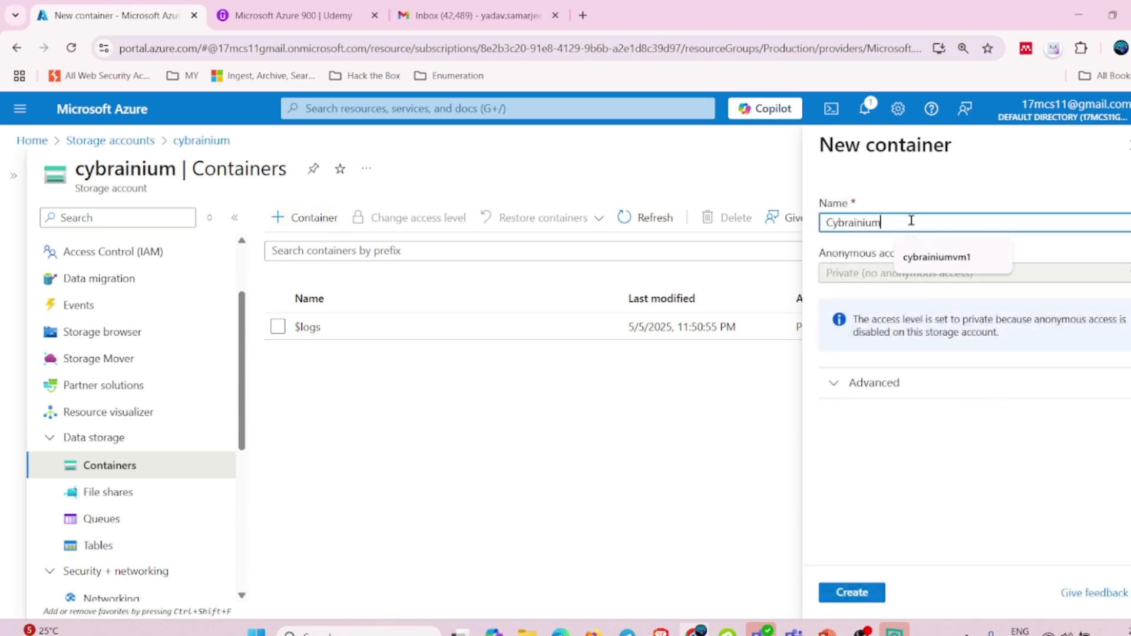
type("Demo")
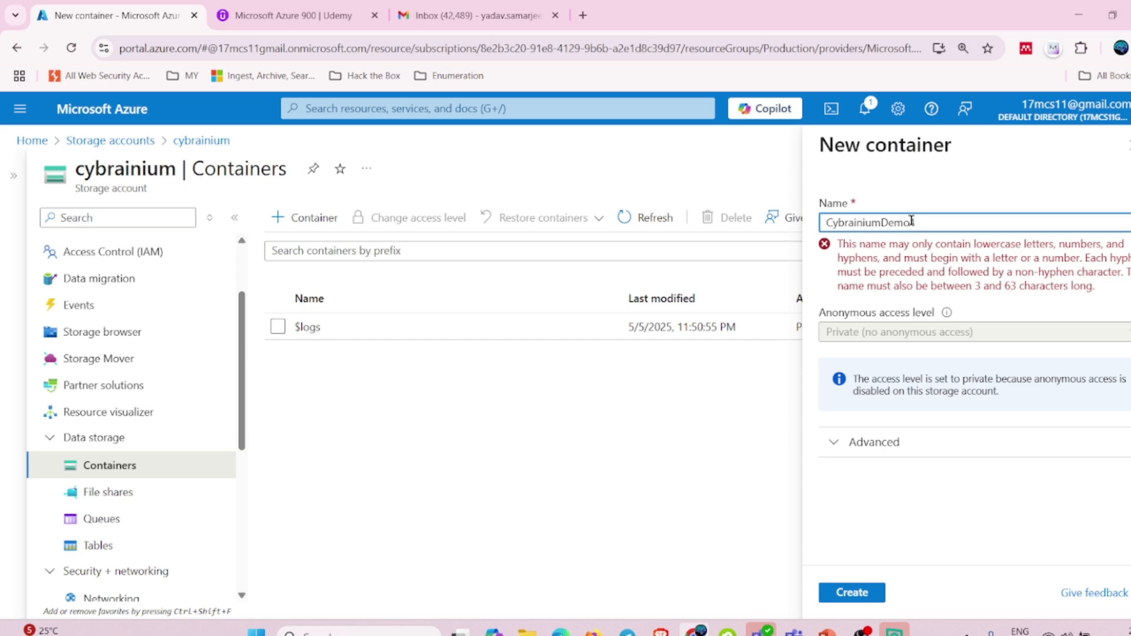
key("Left")
key("Left")
key("BackSpace")
type("d")
key("Left")
key("Left")
key("Left")
key("Left")
key("Left")
key("Left")
key("Left")
key("Left")
key("BackSpace")
type("c")
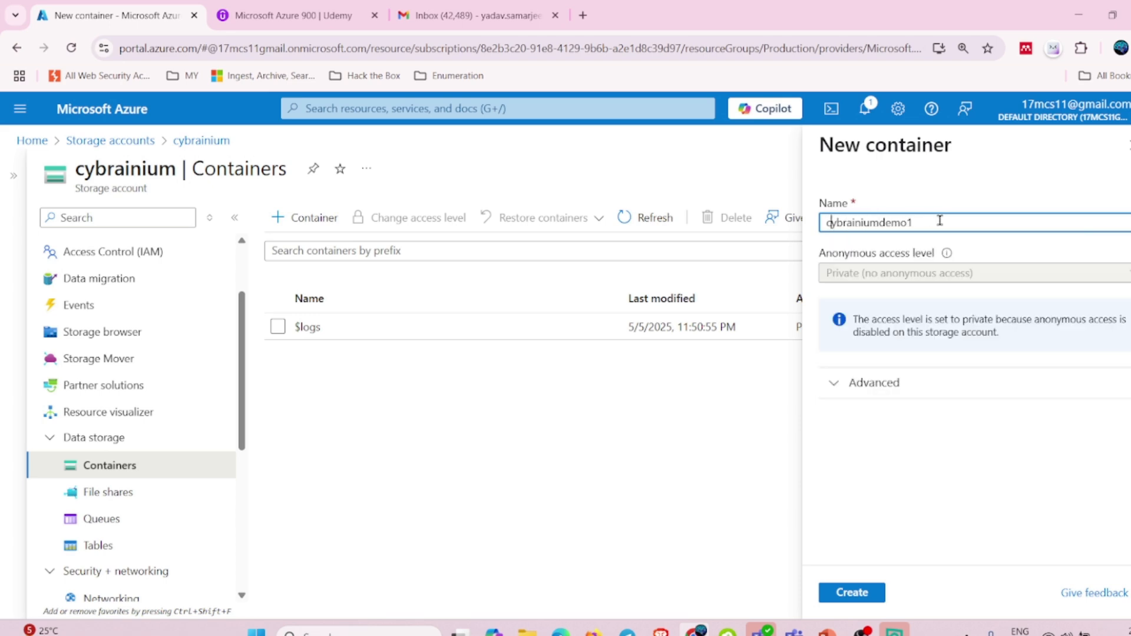
left_click_drag(940, 220, 783, 232)
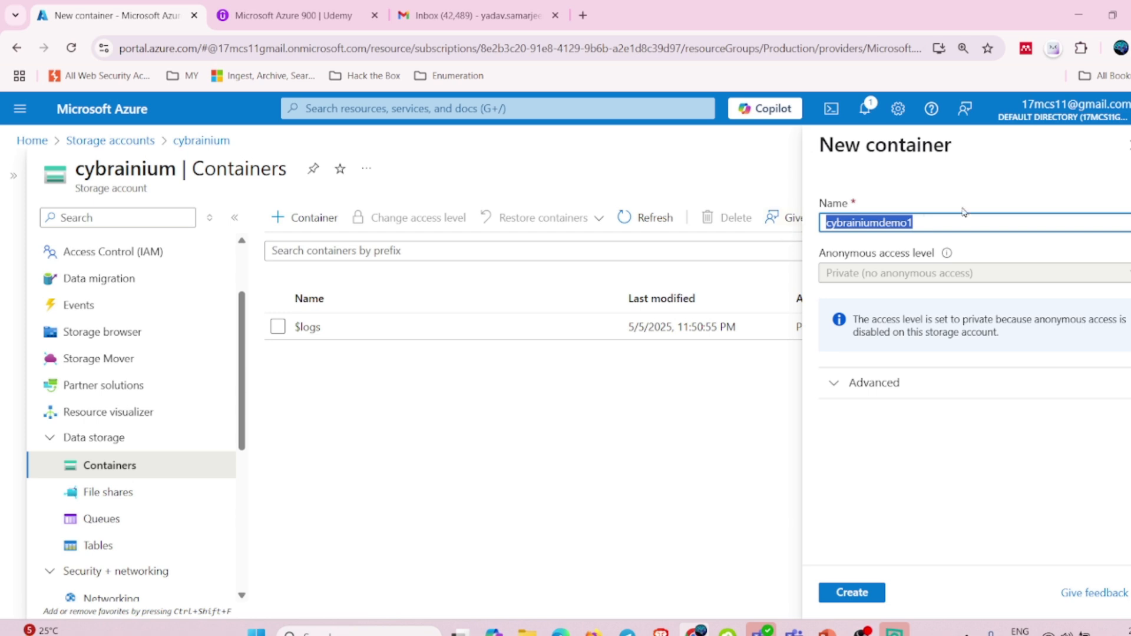
left_click_drag(942, 217, 823, 222)
Check the advanced encryption scope options, leave them at their defaults and create the container.
left_click(833, 383)
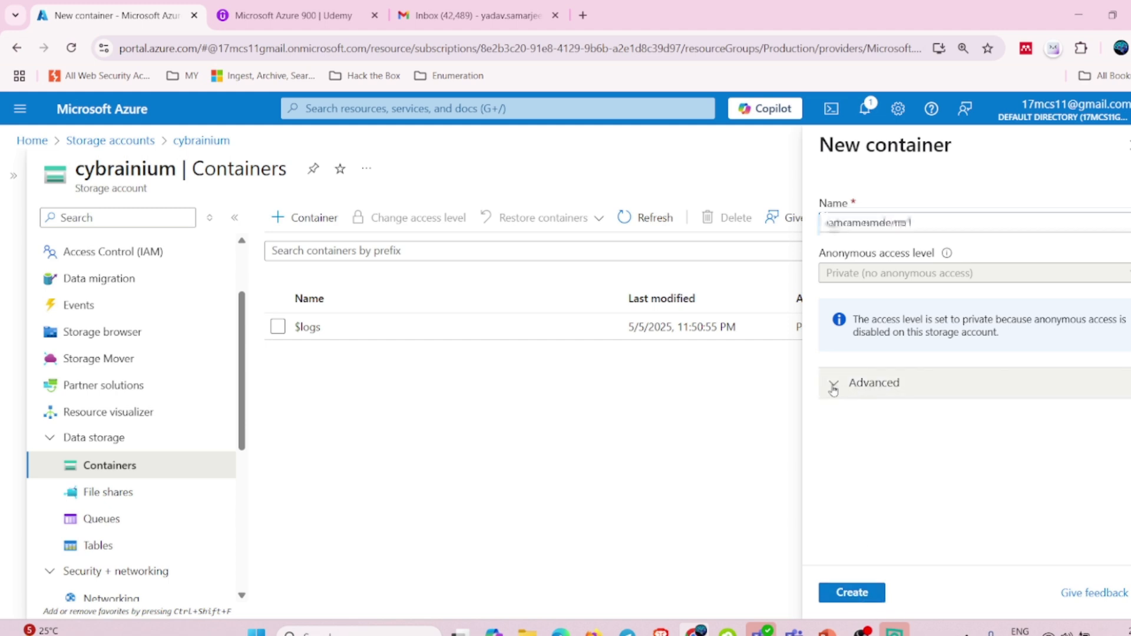
scroll(931, 438, "down", 1)
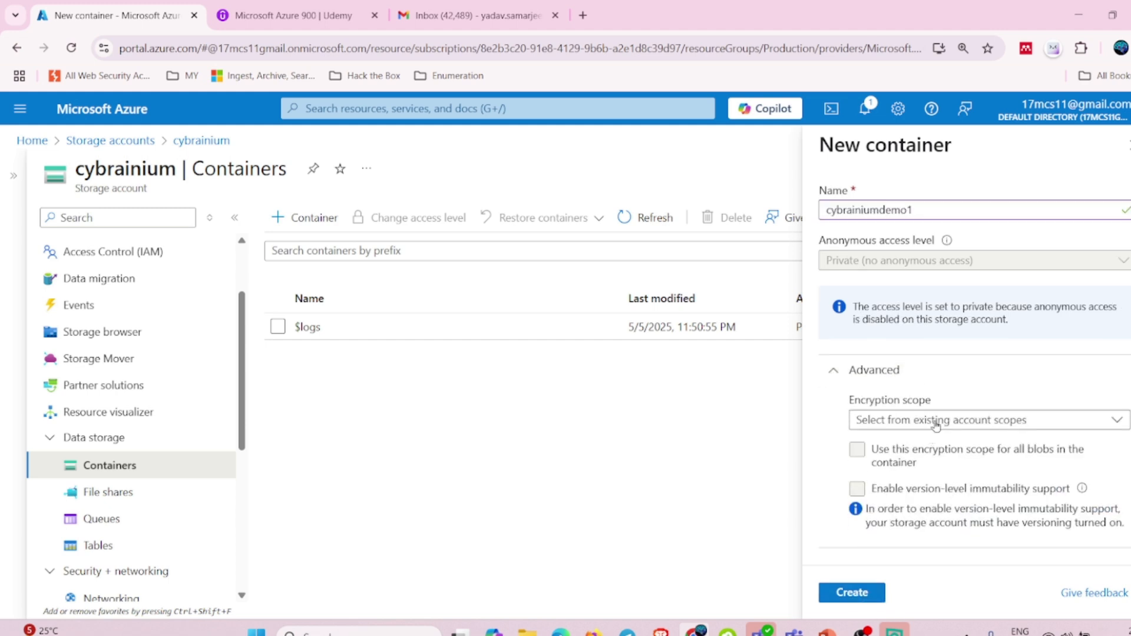
left_click(935, 421)
left_click(956, 354)
left_click(848, 593)
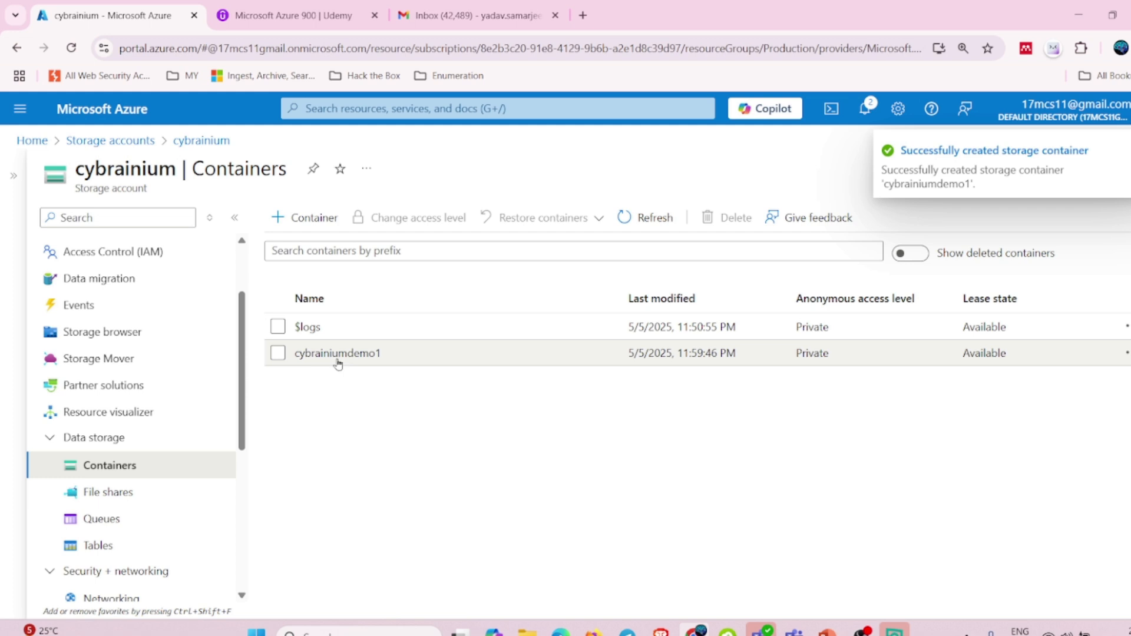
Open the cybrainiumdemo1 container and reload the portal page, signing back in with the existing account.
left_click(336, 354)
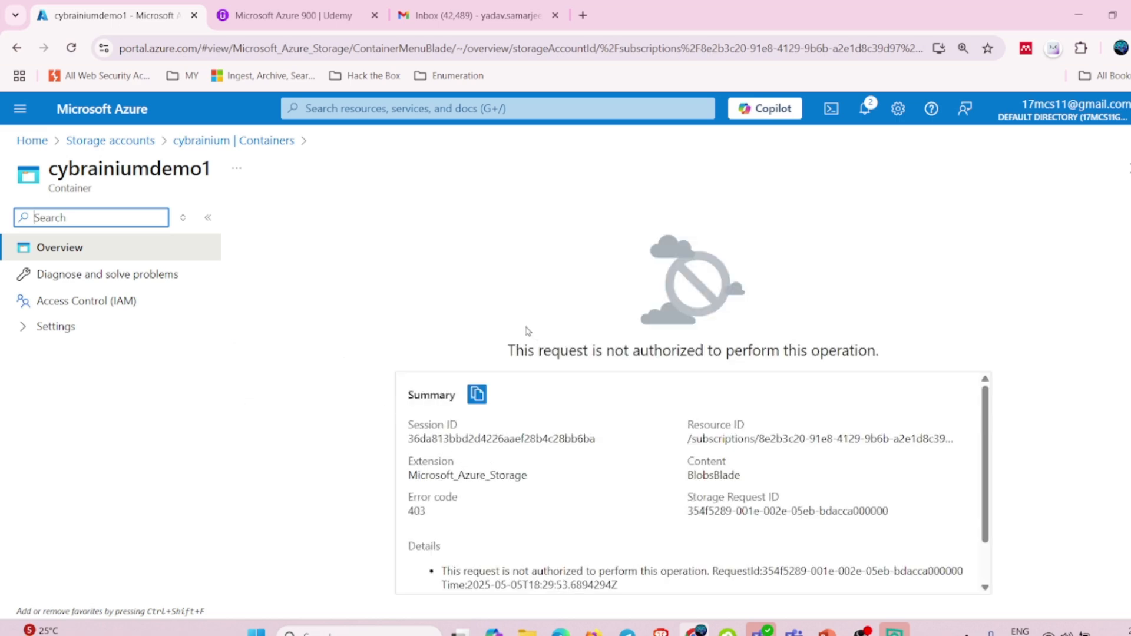
left_click(71, 46)
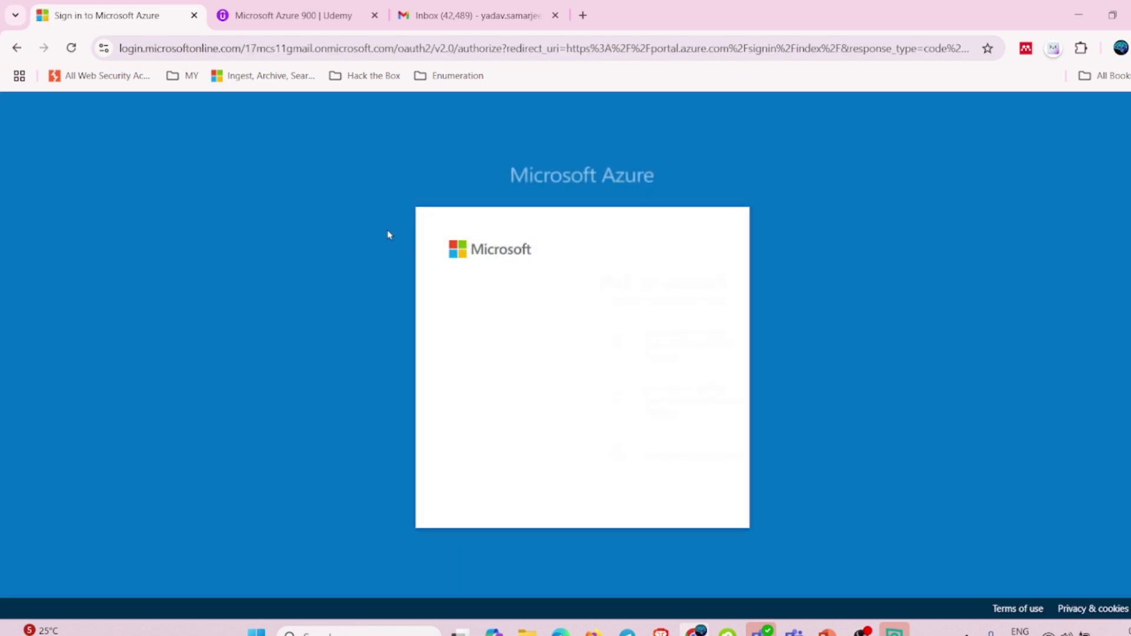
left_click(558, 336)
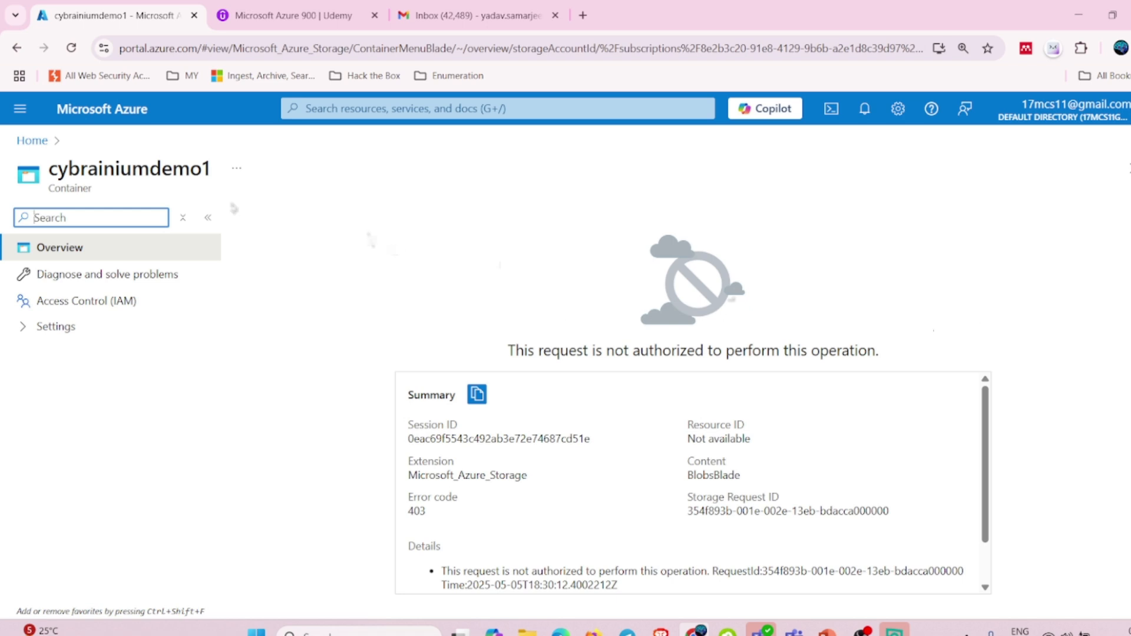
Return to the cybrainium storage account from the portal home and reopen its cybrainiumdemo1 container.
left_click(34, 143)
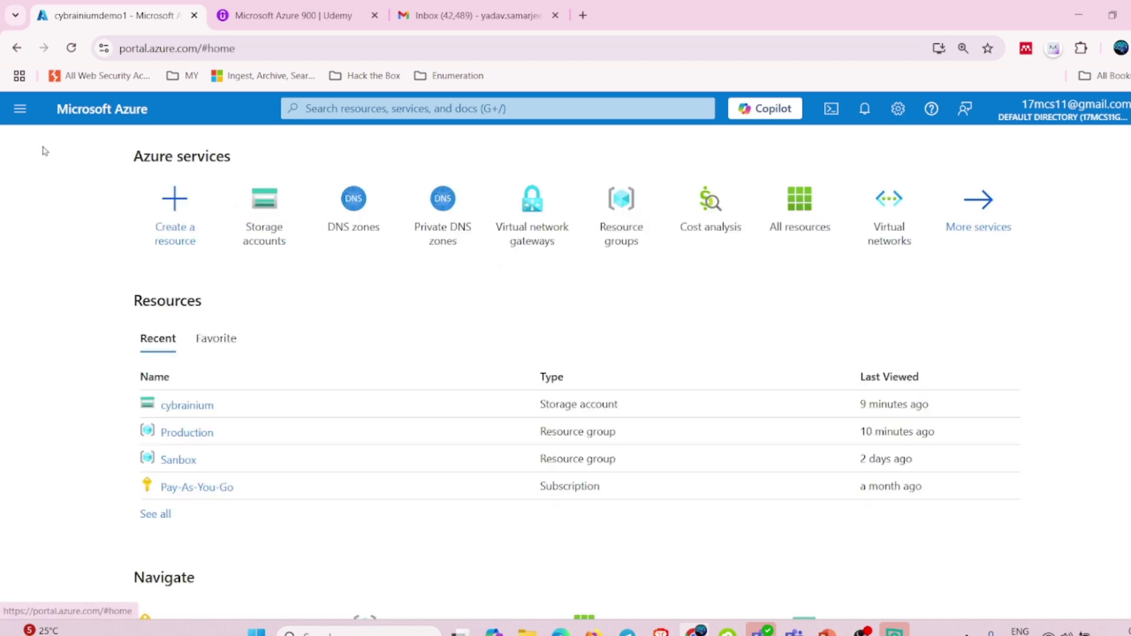
left_click(169, 407)
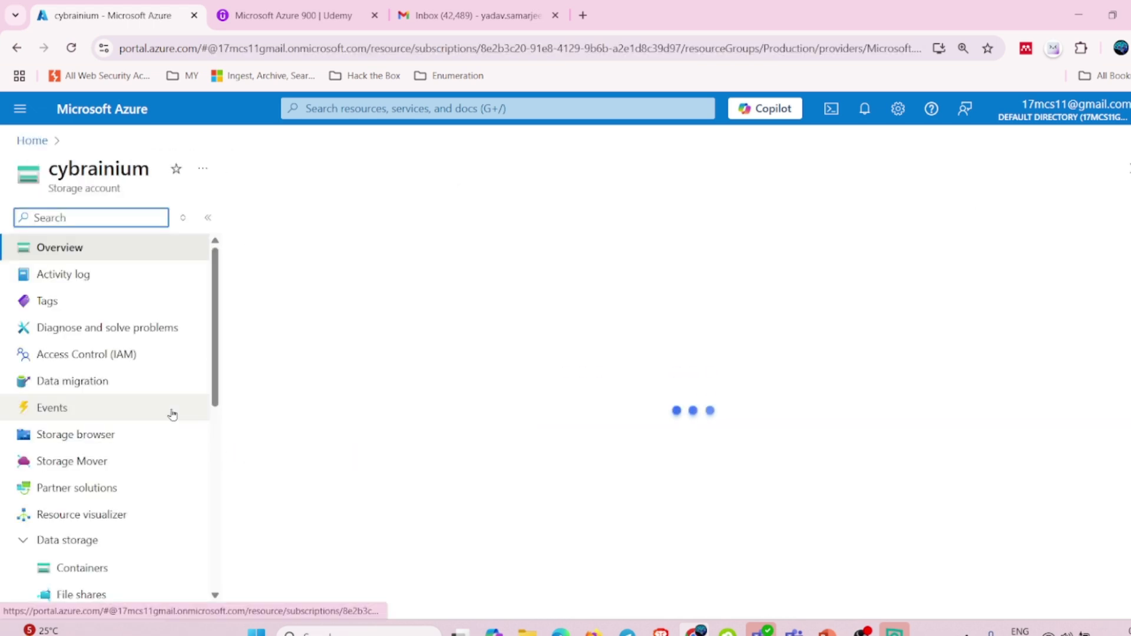
scroll(171, 416, "down", 2)
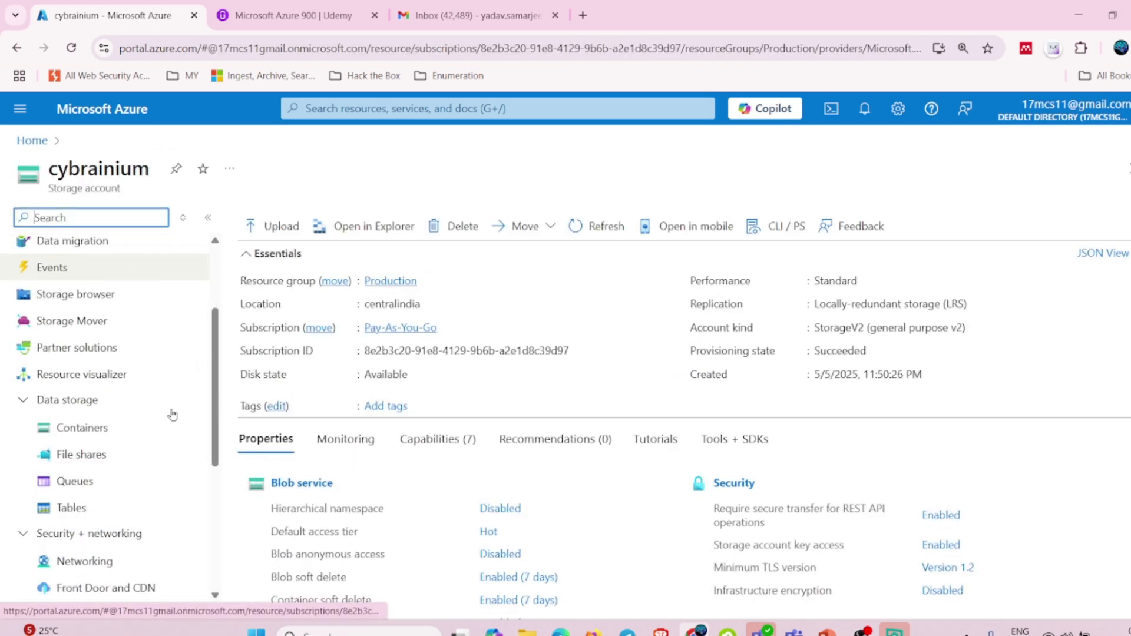
left_click(106, 428)
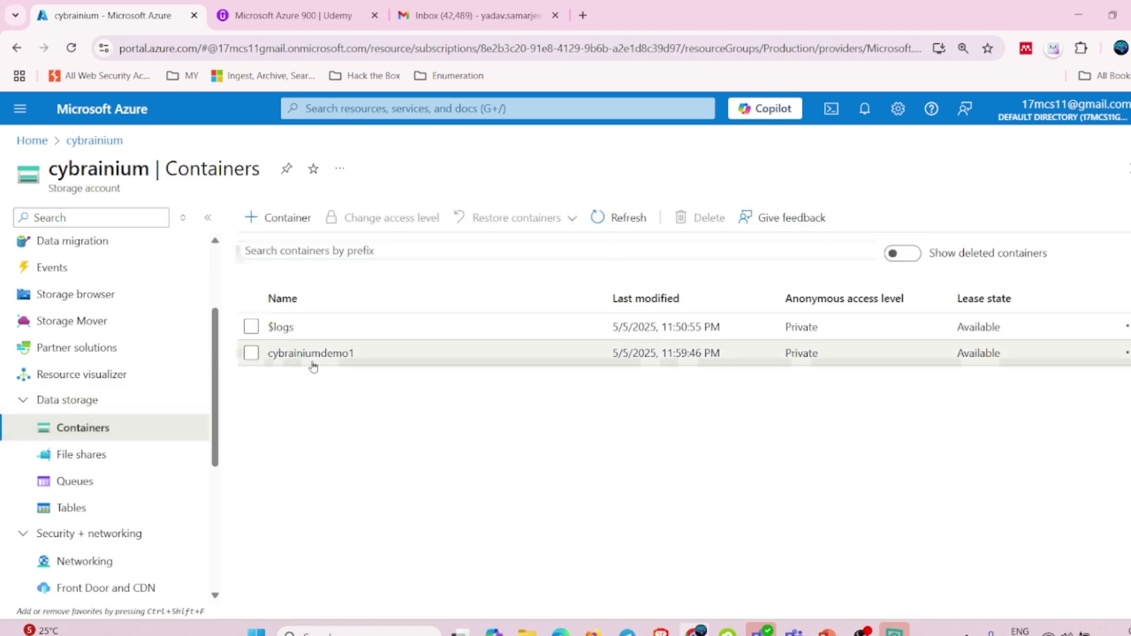
left_click(313, 364)
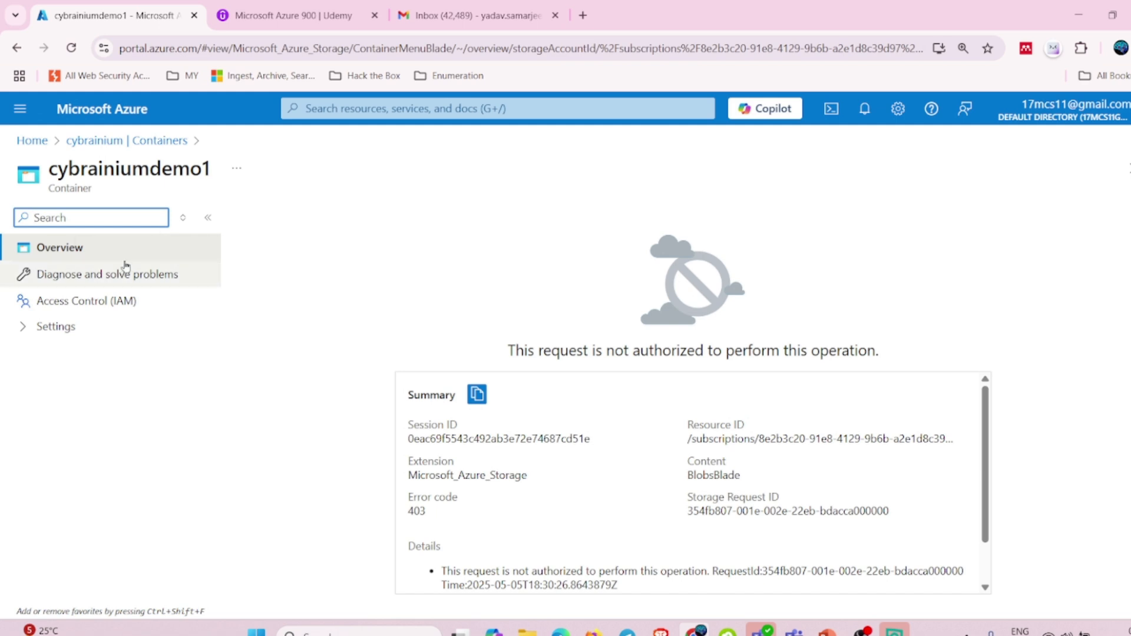
View your own role assignments in the cybrainiumdemo1 container's access control, and close them.
left_click(95, 302)
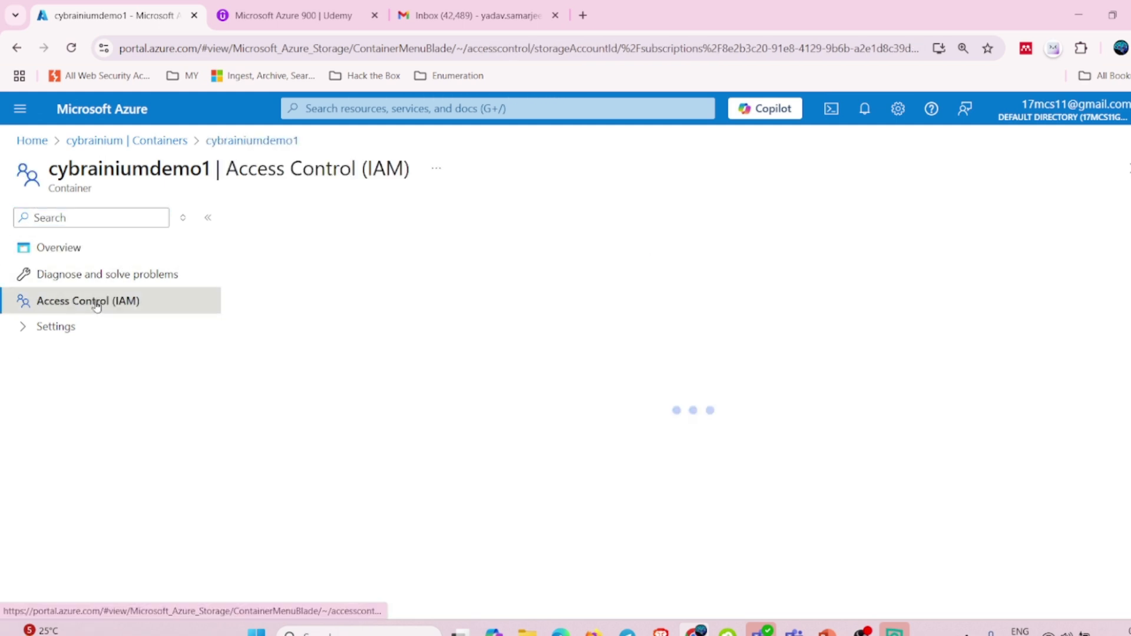
left_click(307, 341)
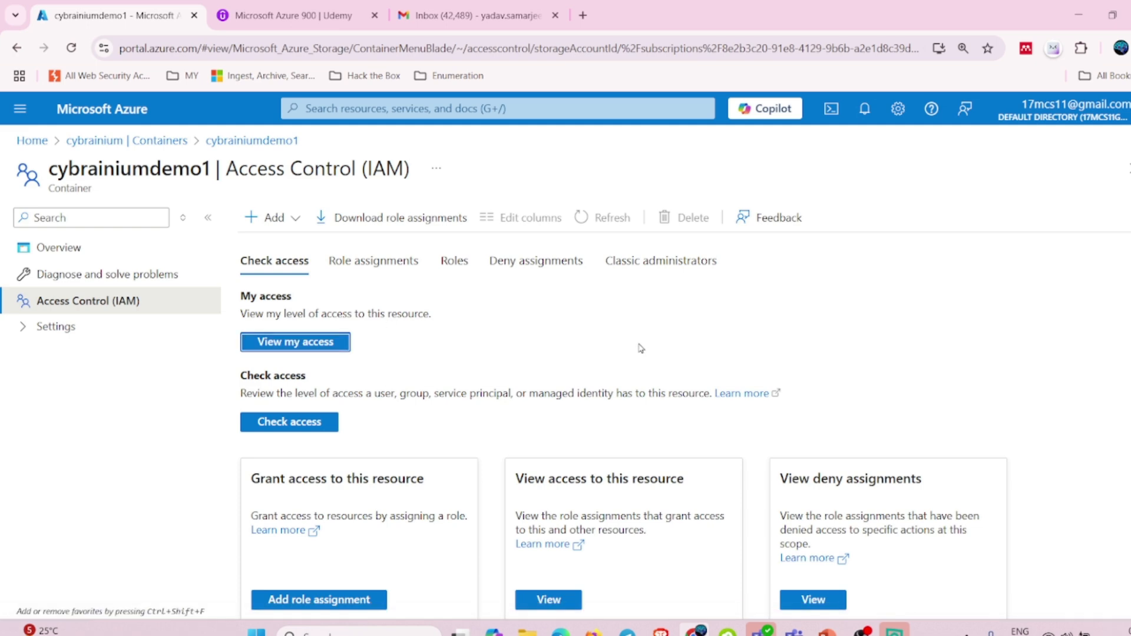
left_click(304, 343)
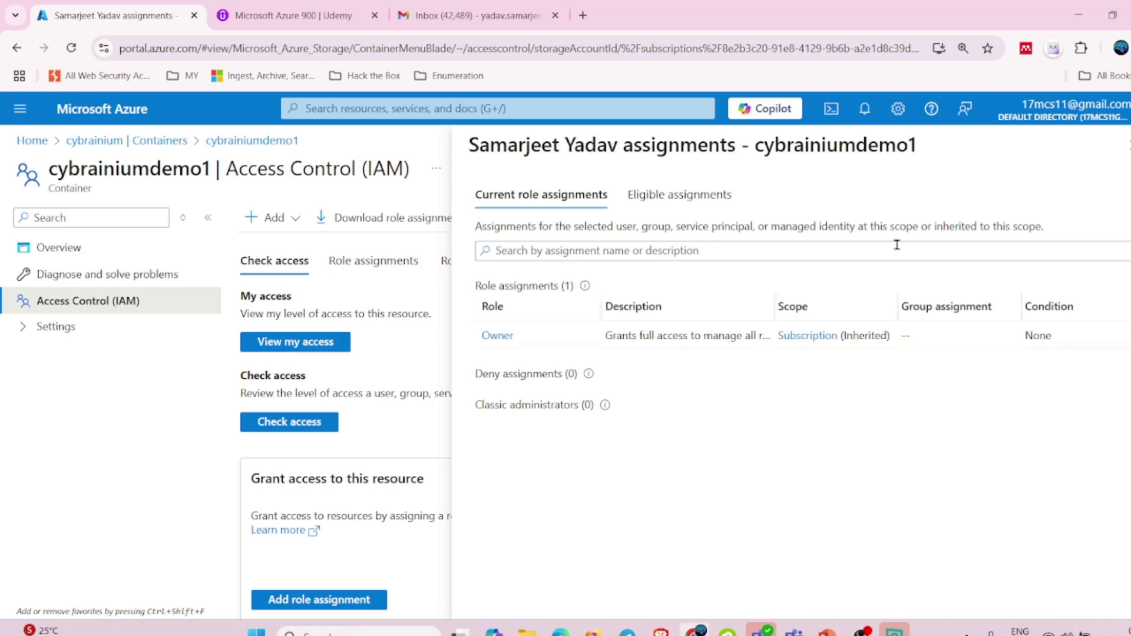
left_click(1126, 146)
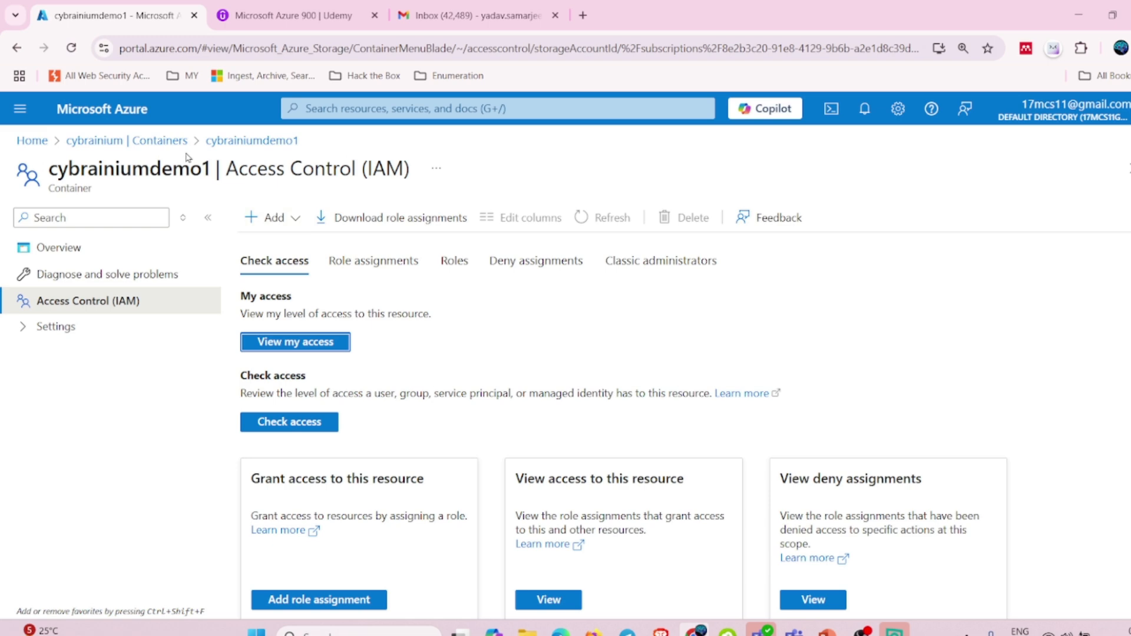
Go back to the list of storage accounts and start creating a new storage account.
left_click(170, 143)
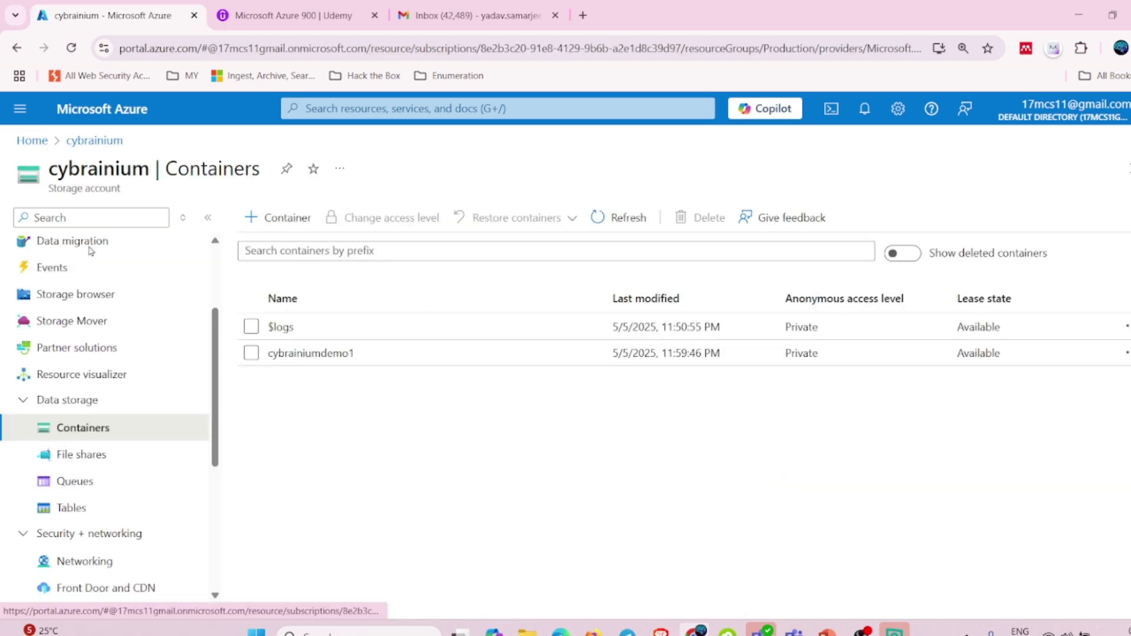
scroll(90, 320, "up", 3)
left_click(38, 150)
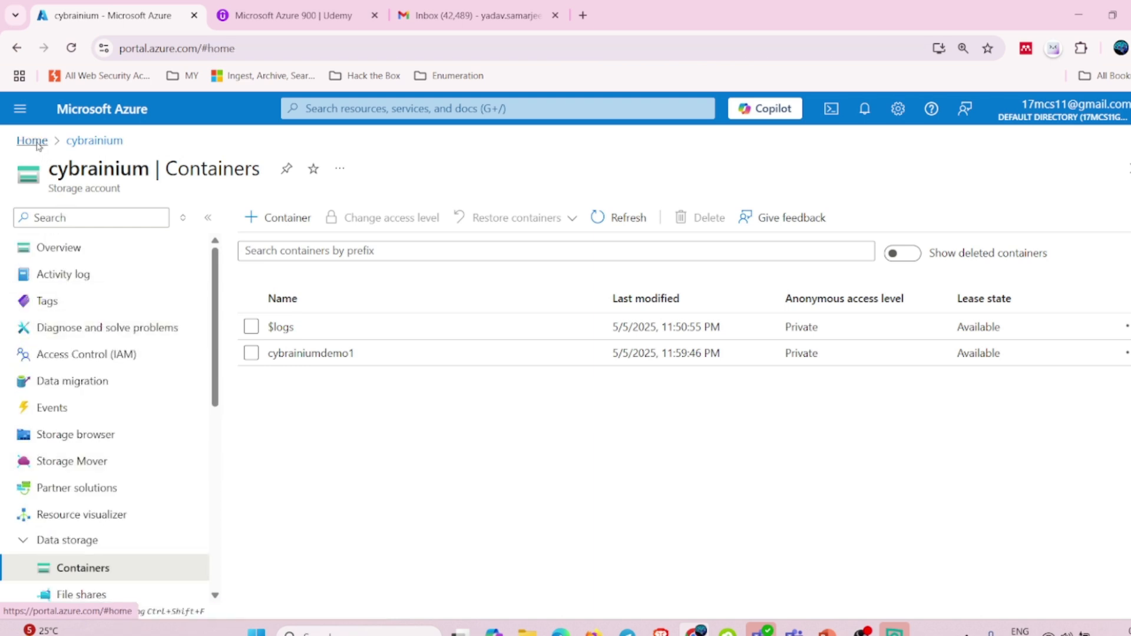
left_click(269, 222)
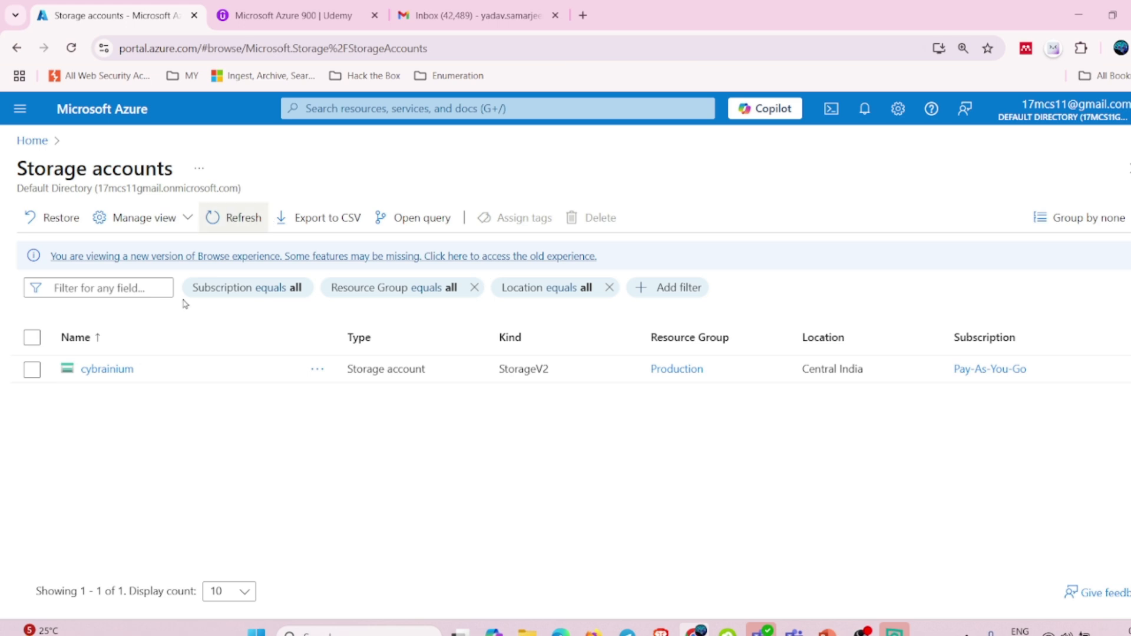
left_click(63, 223)
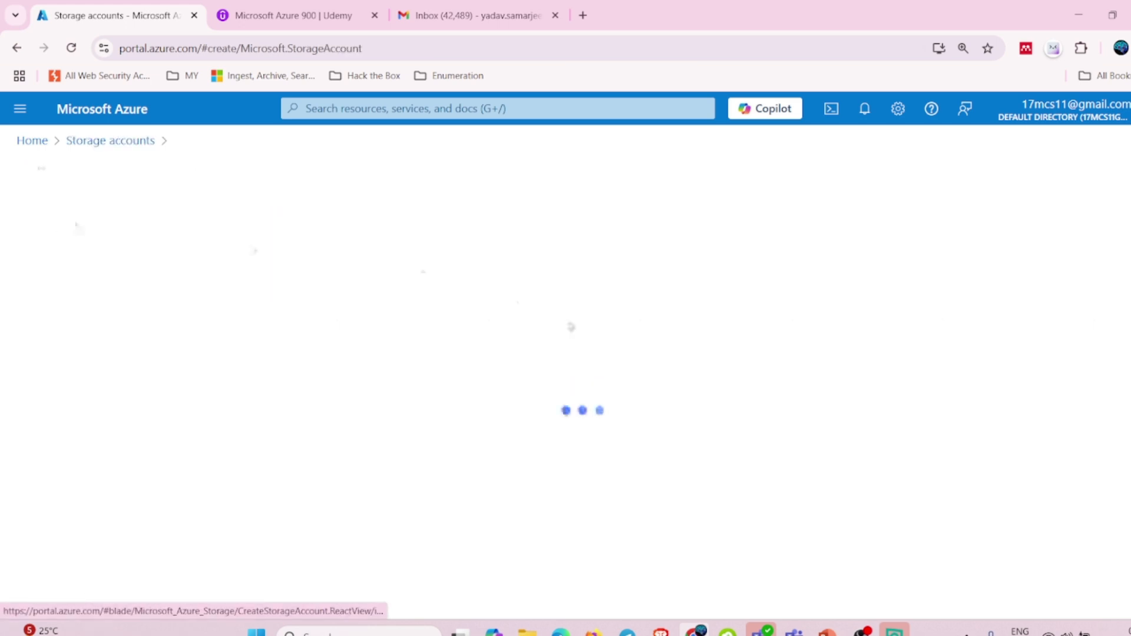
Name the new storage account cybrainium1.
scroll(456, 358, "down", 3)
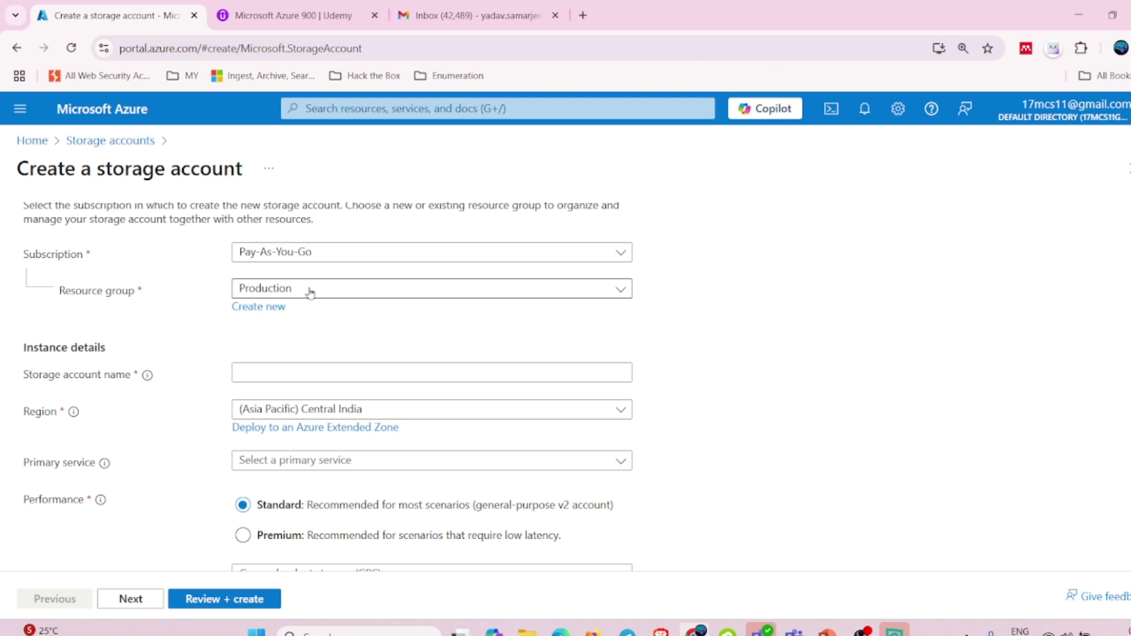
left_click(312, 371)
type("Cybr")
key("BackSpace")
key("BackSpace")
type("cybrainium")
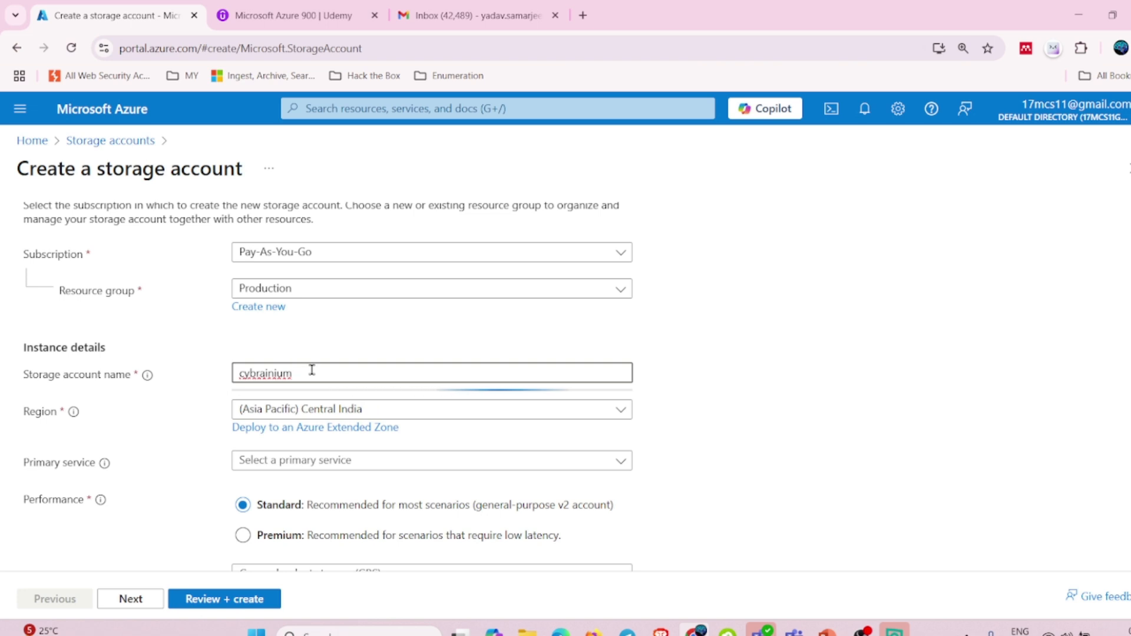
type("1")
scroll(776, 317, "down", 1)
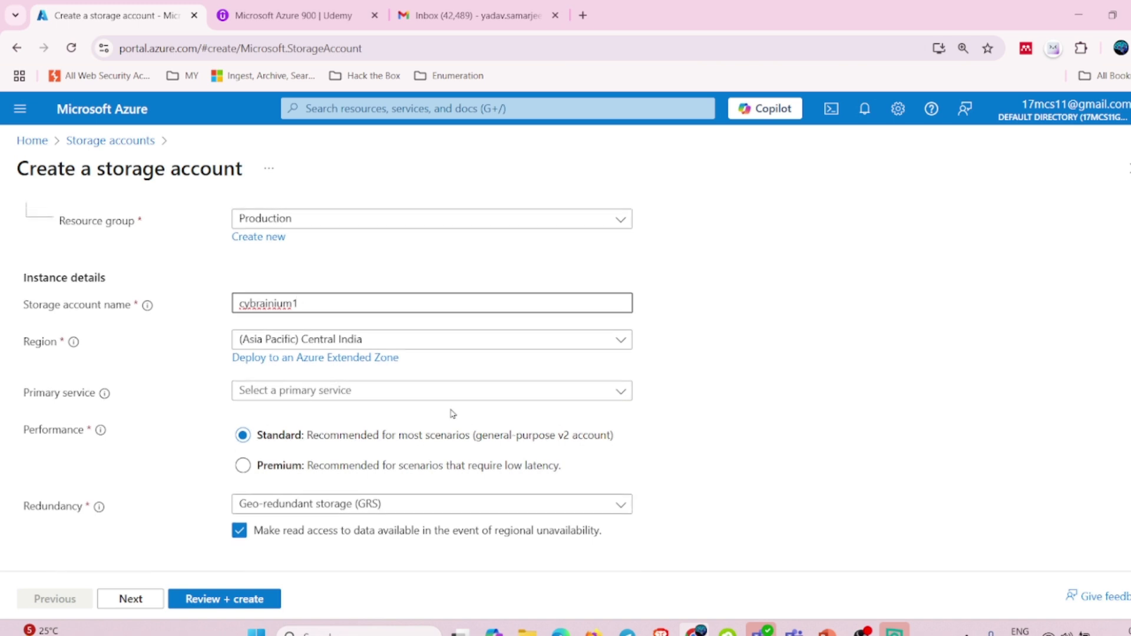
Leave the primary service unselected, keep the defaults for all remaining settings and create the storage account.
left_click(406, 395)
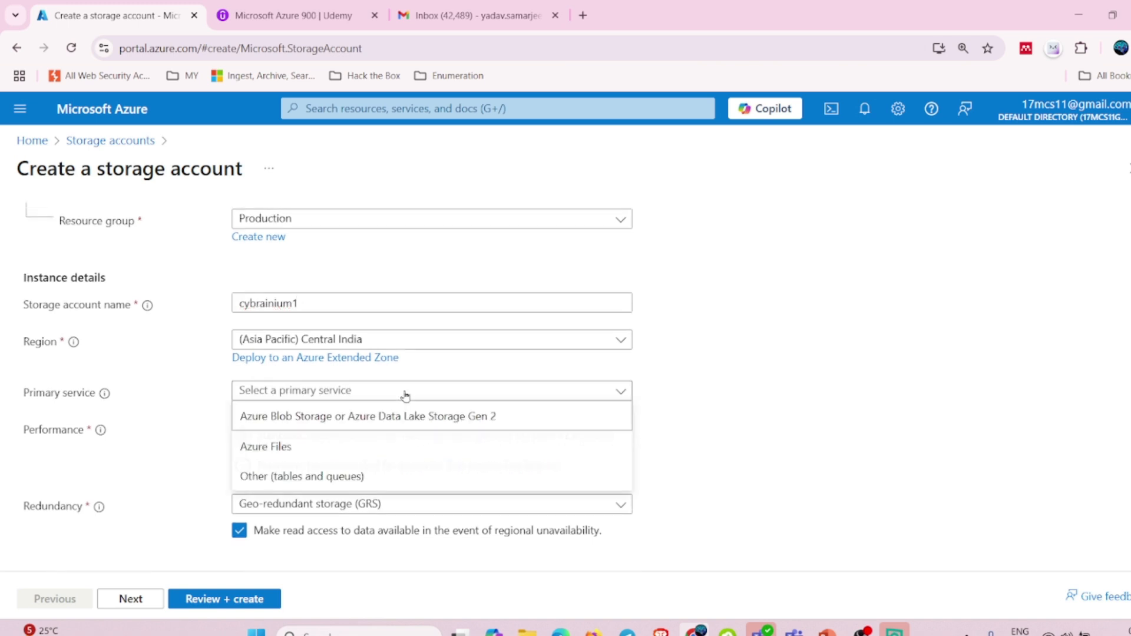
left_click(756, 367)
left_click(125, 601)
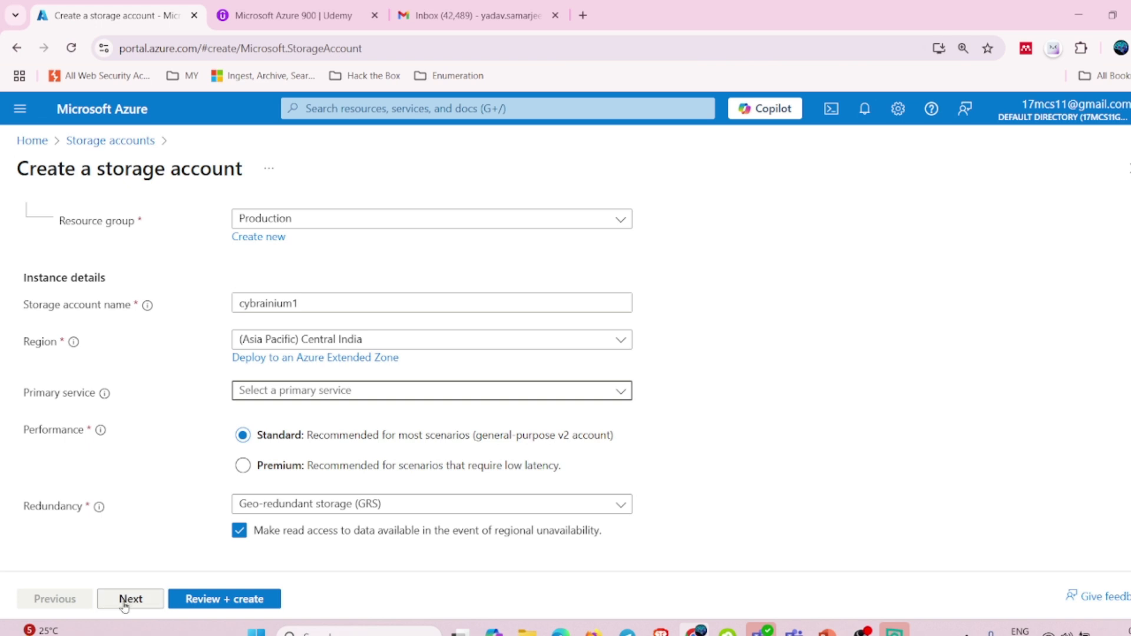
left_click(130, 598)
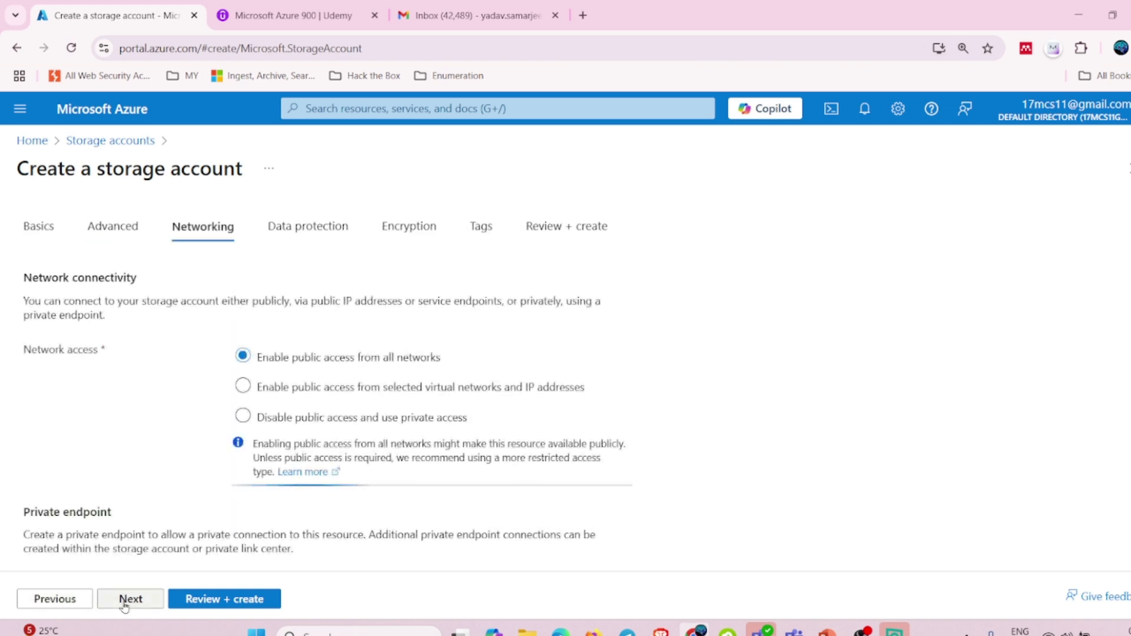
left_click(130, 599)
left_click(130, 598)
left_click(125, 601)
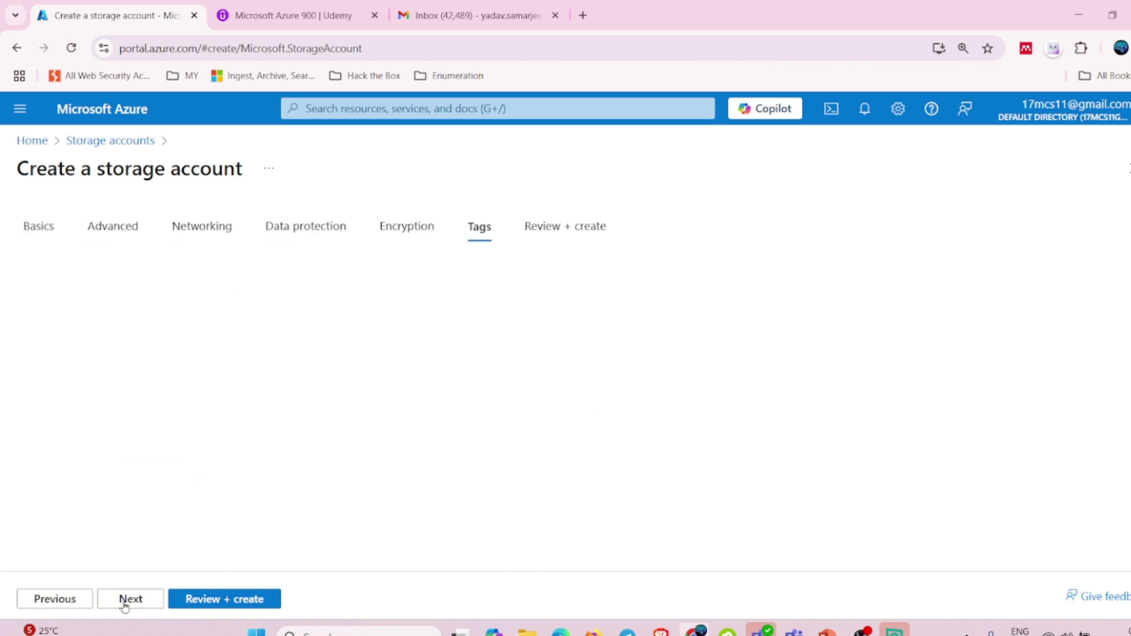
left_click(125, 601)
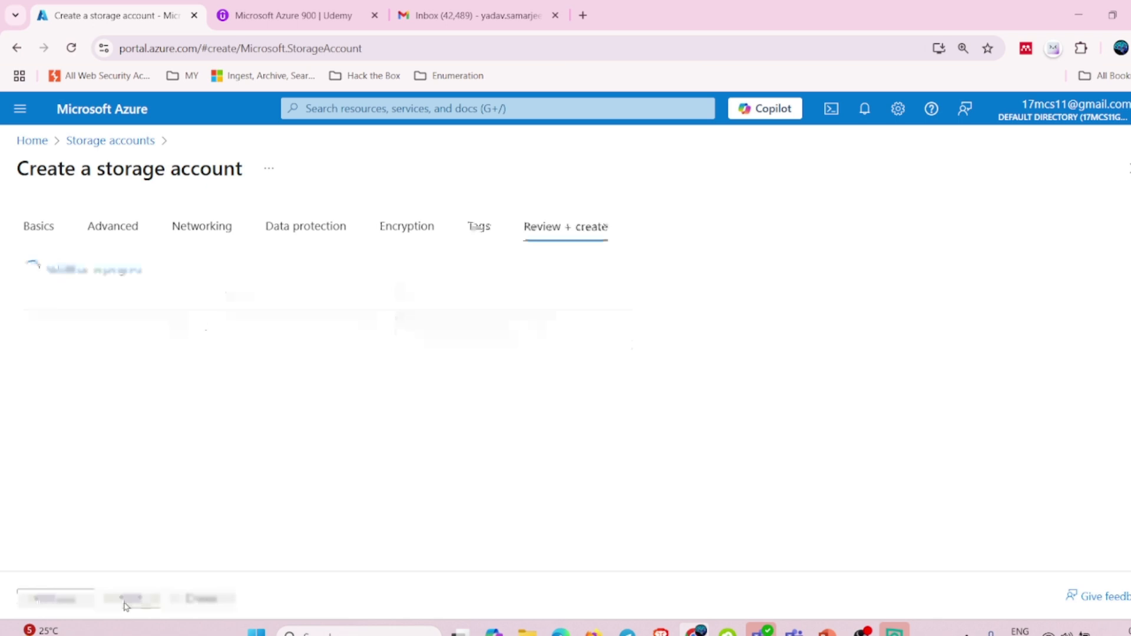
left_click(213, 602)
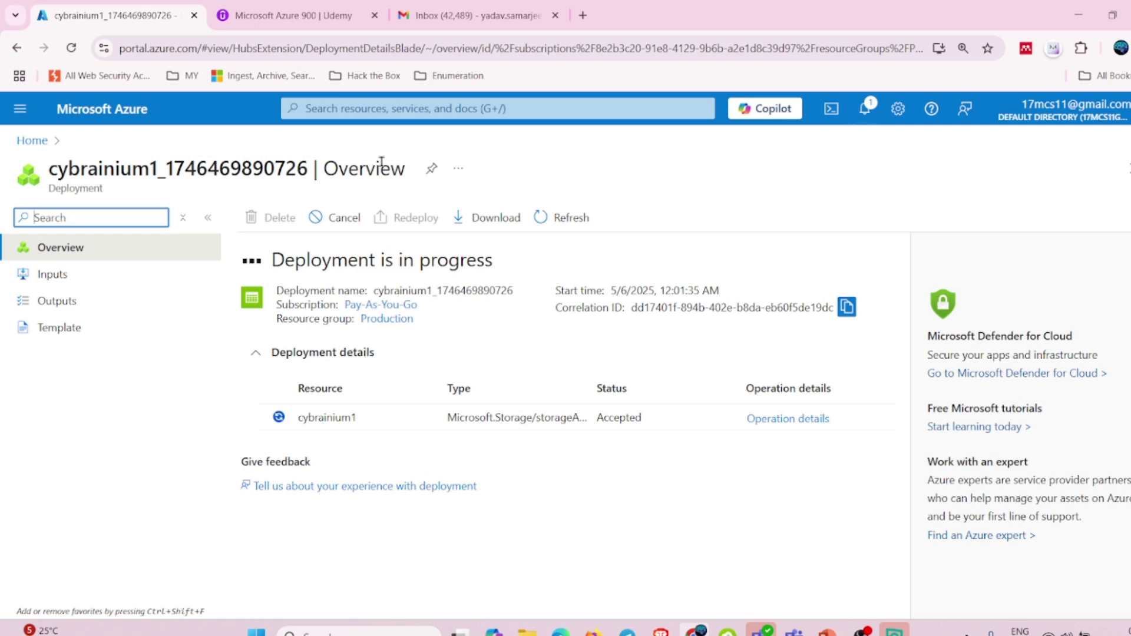
Go back to the list of storage accounts and refresh it to load the newly deployed account.
left_click(20, 114)
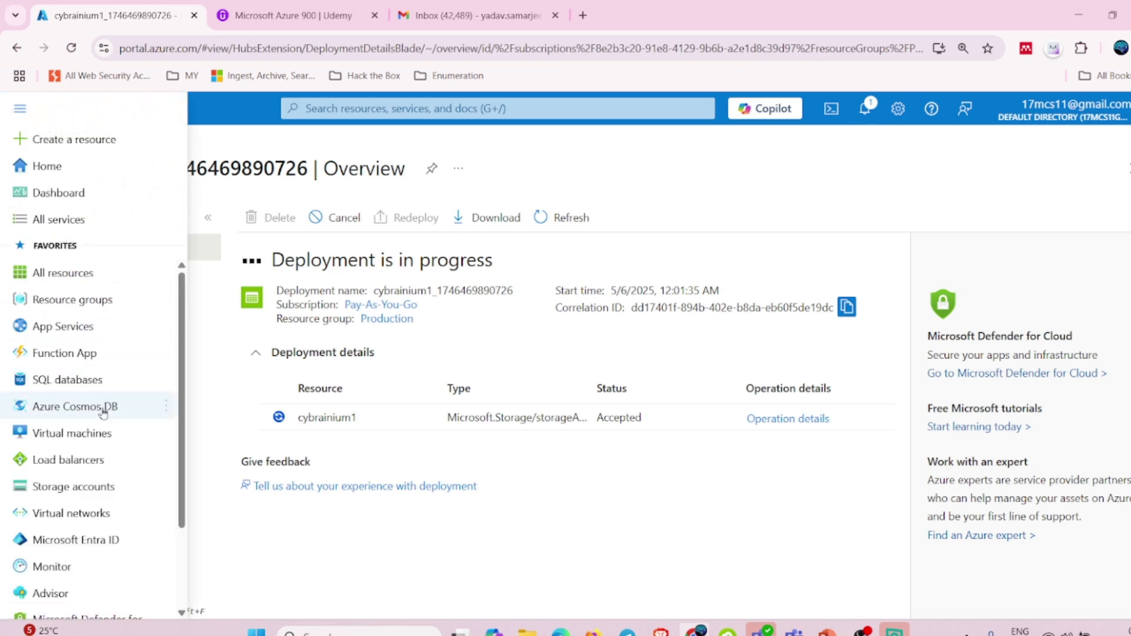
mouse_move(70, 489)
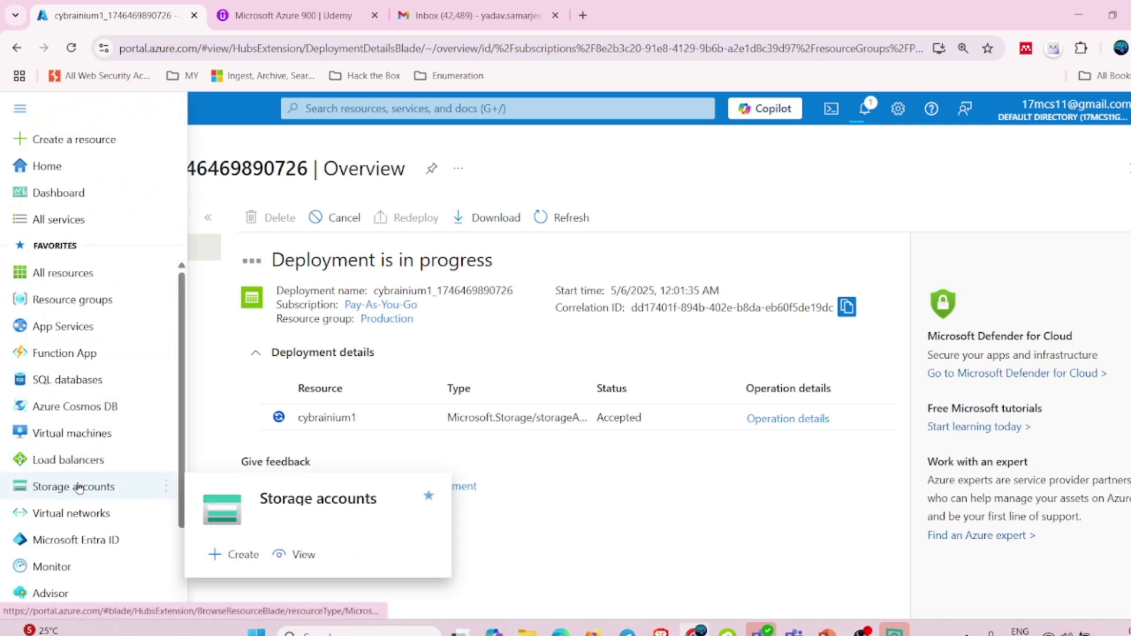
left_click(69, 487)
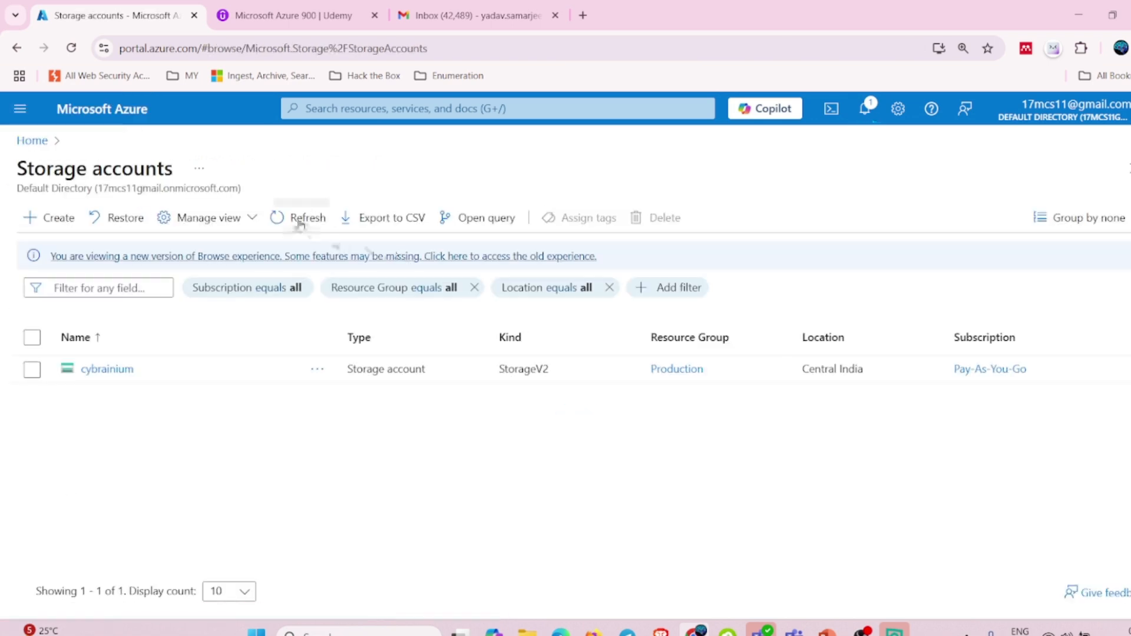
left_click(298, 223)
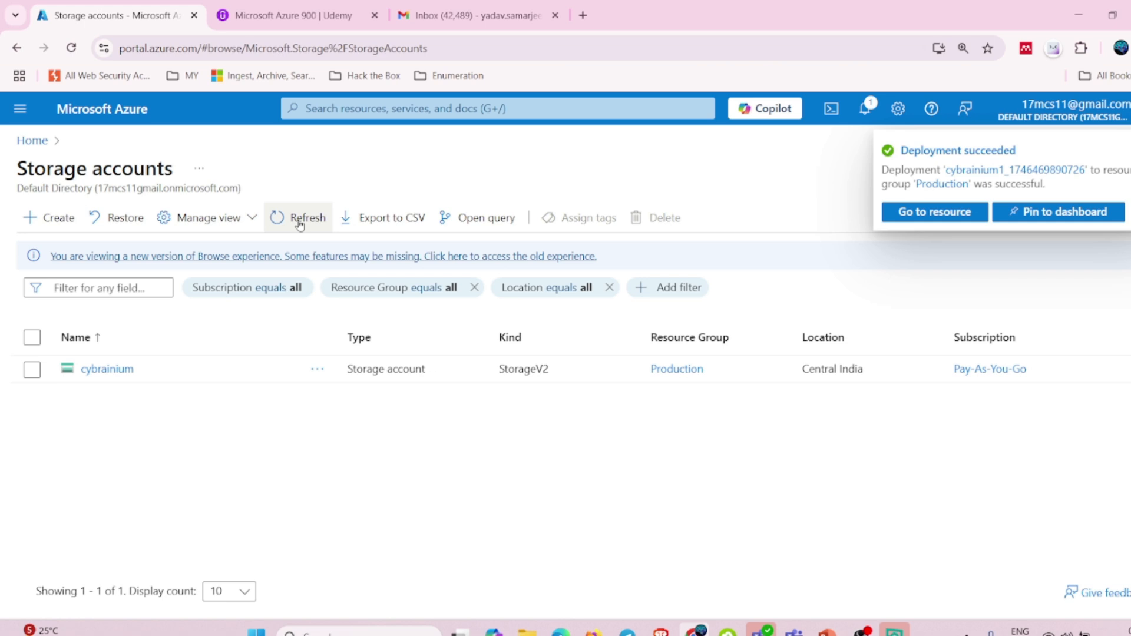
left_click(299, 220)
left_click(299, 220)
left_click(299, 221)
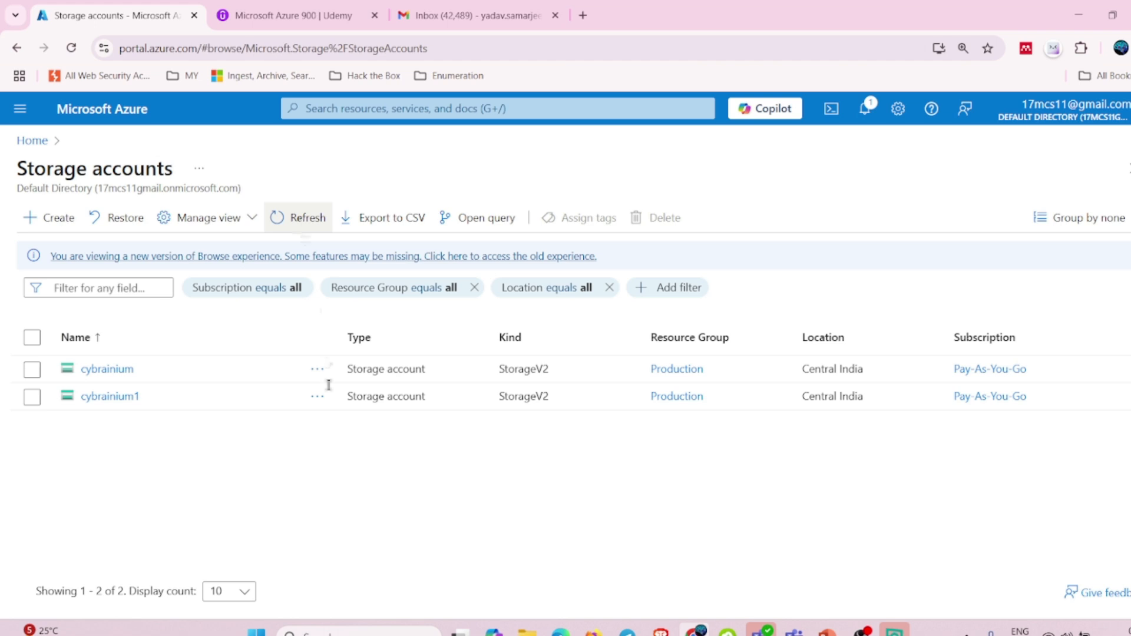
Open the cybrainium1 storage account, review its overview properties and open its list of containers.
left_click(113, 398)
left_click(233, 169)
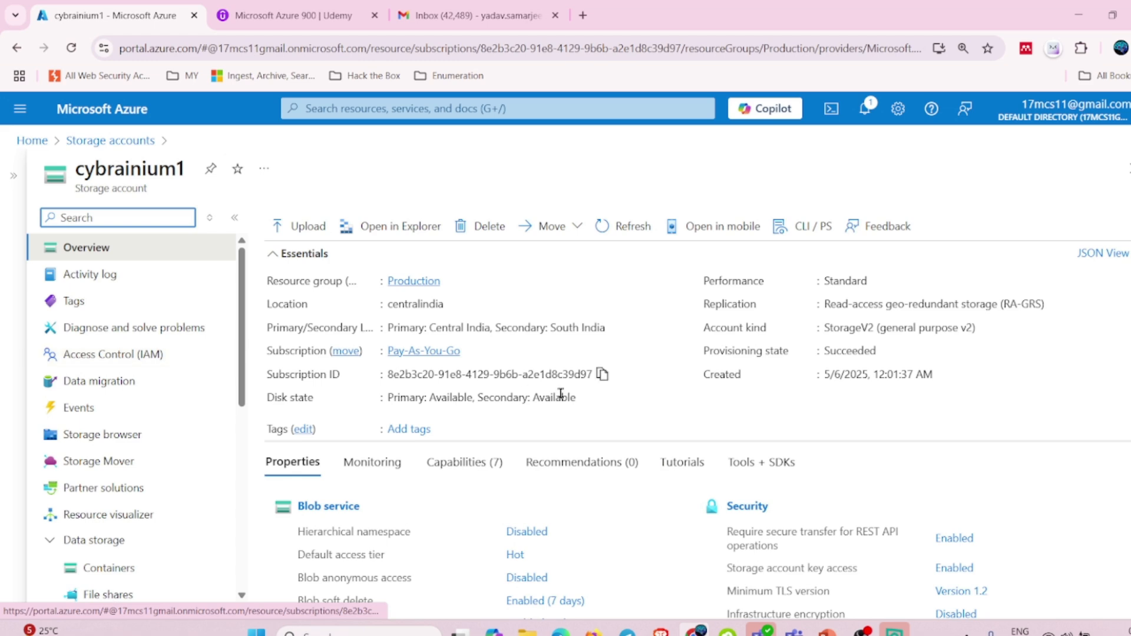
scroll(571, 410, "down", 2)
scroll(571, 411, "up", 2)
scroll(571, 411, "down", 2)
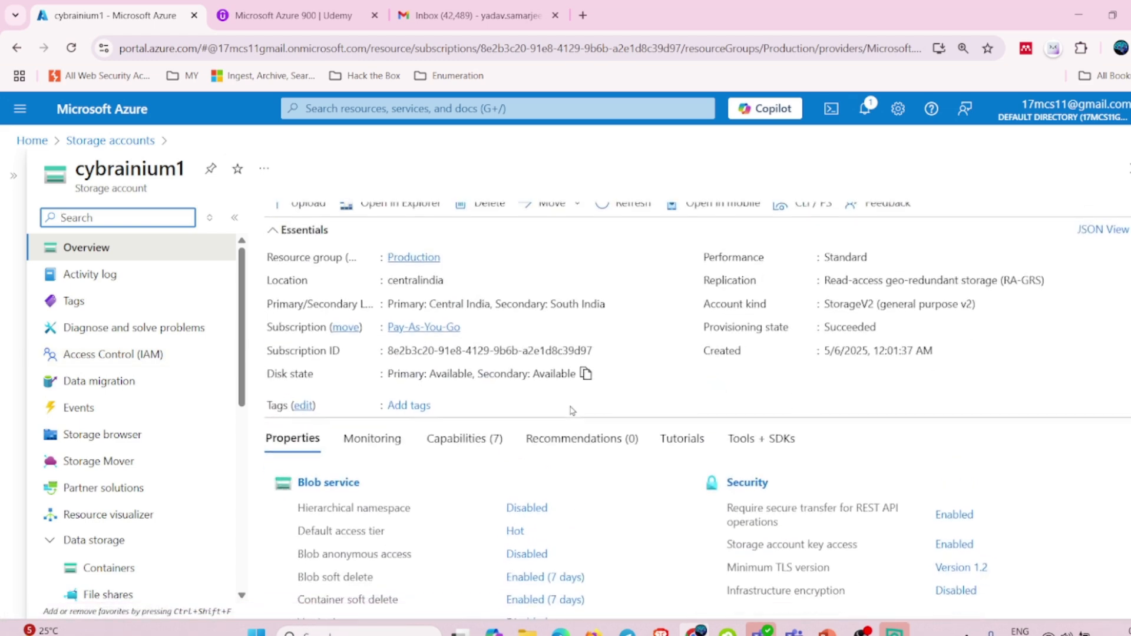
scroll(572, 411, "down", 1)
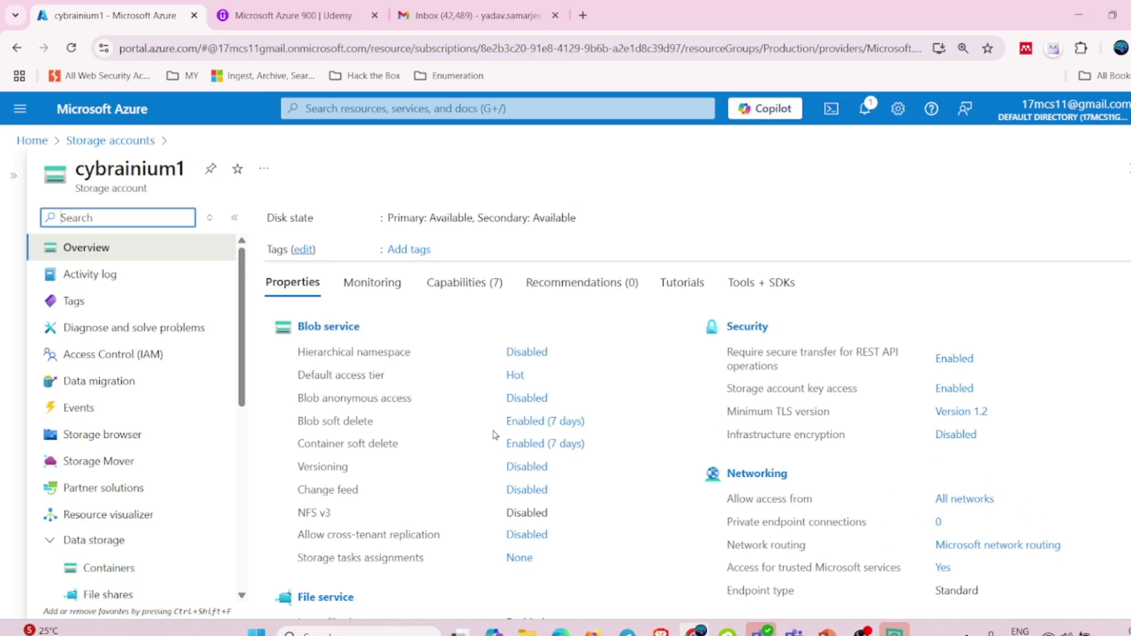
scroll(126, 447, "down", 2)
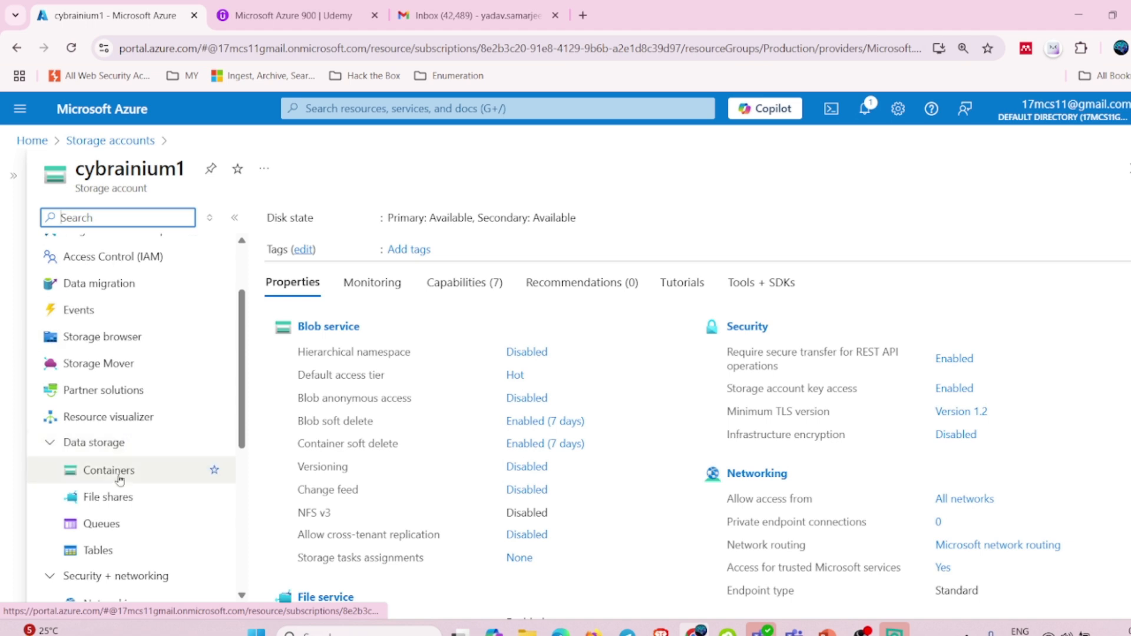
left_click(110, 471)
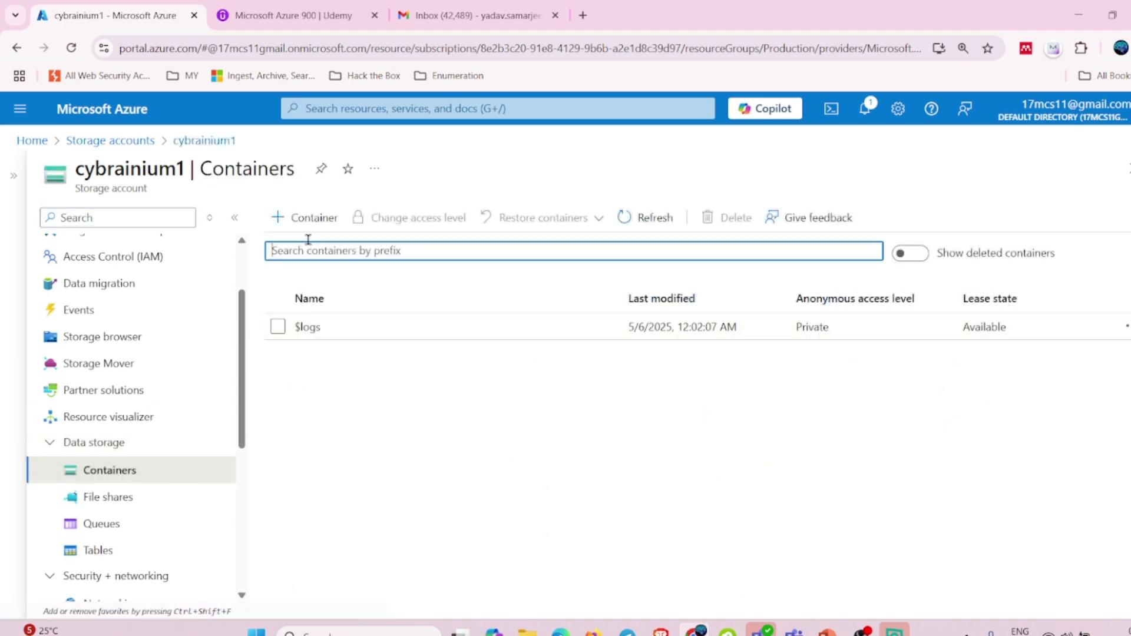
left_click(304, 220)
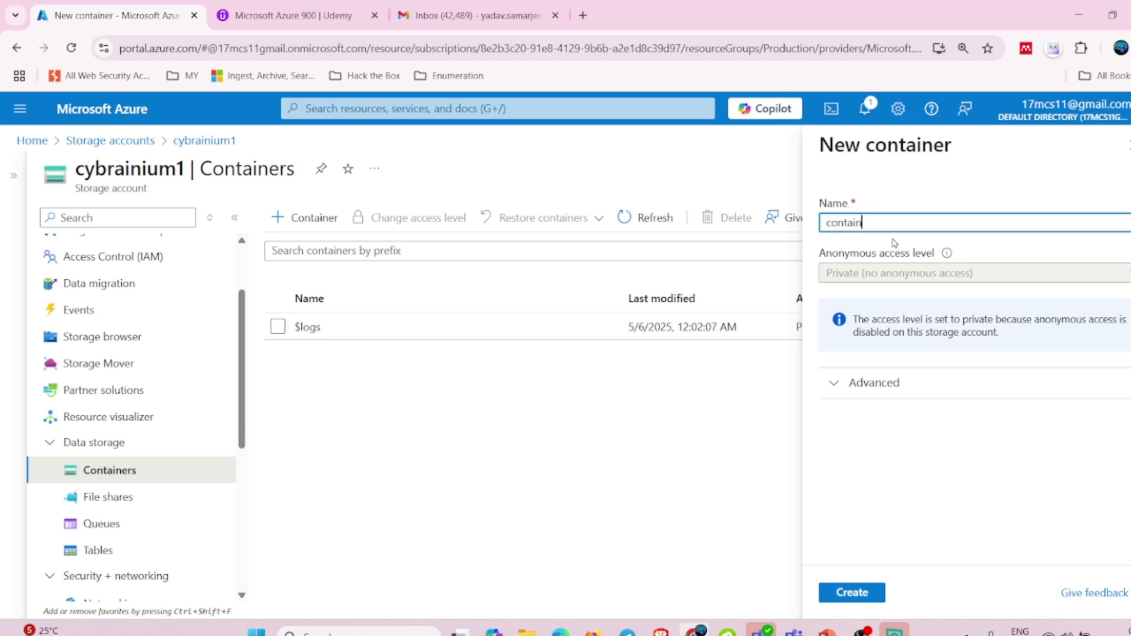
type("container2demo")
left_click(895, 418)
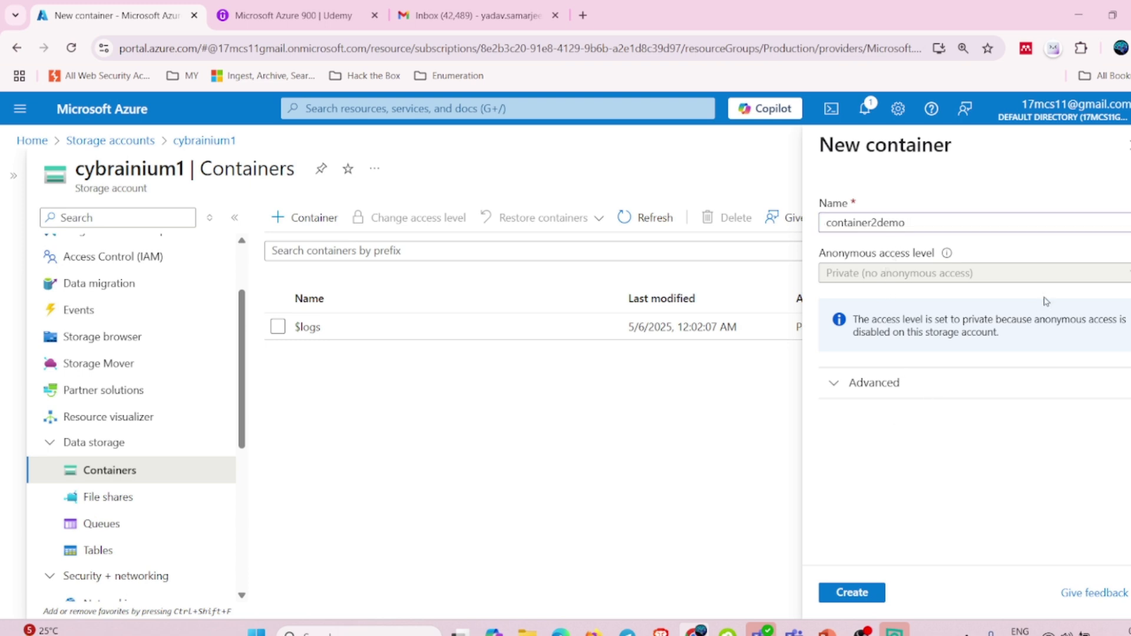
mouse_move(947, 257)
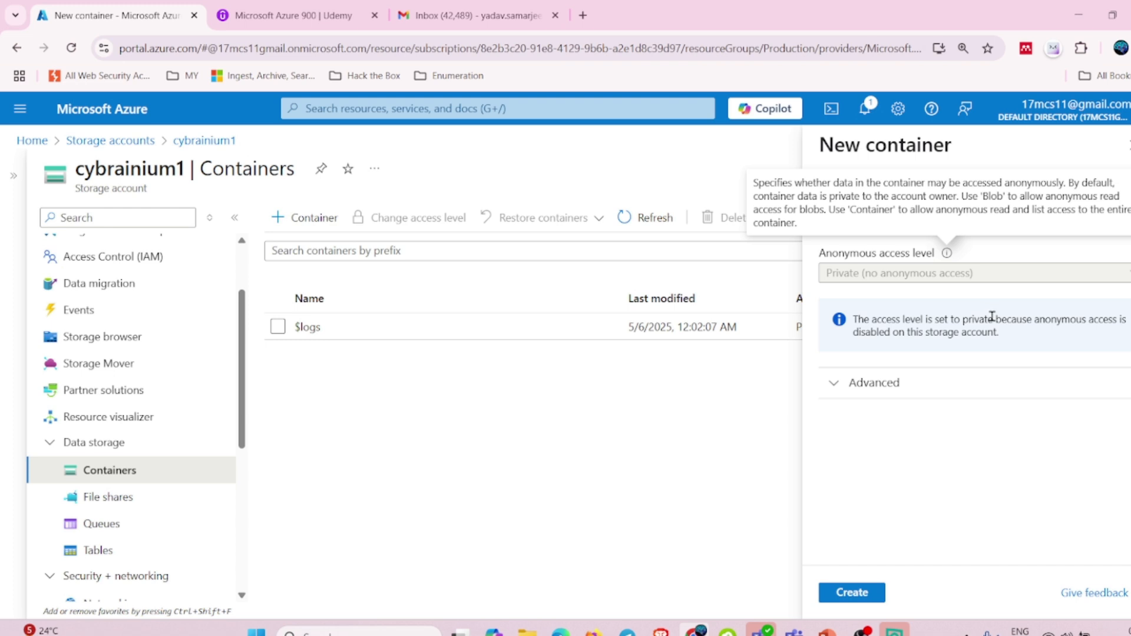
left_click_drag(990, 323, 1082, 319)
left_click(903, 331)
left_click_drag(970, 320, 1042, 335)
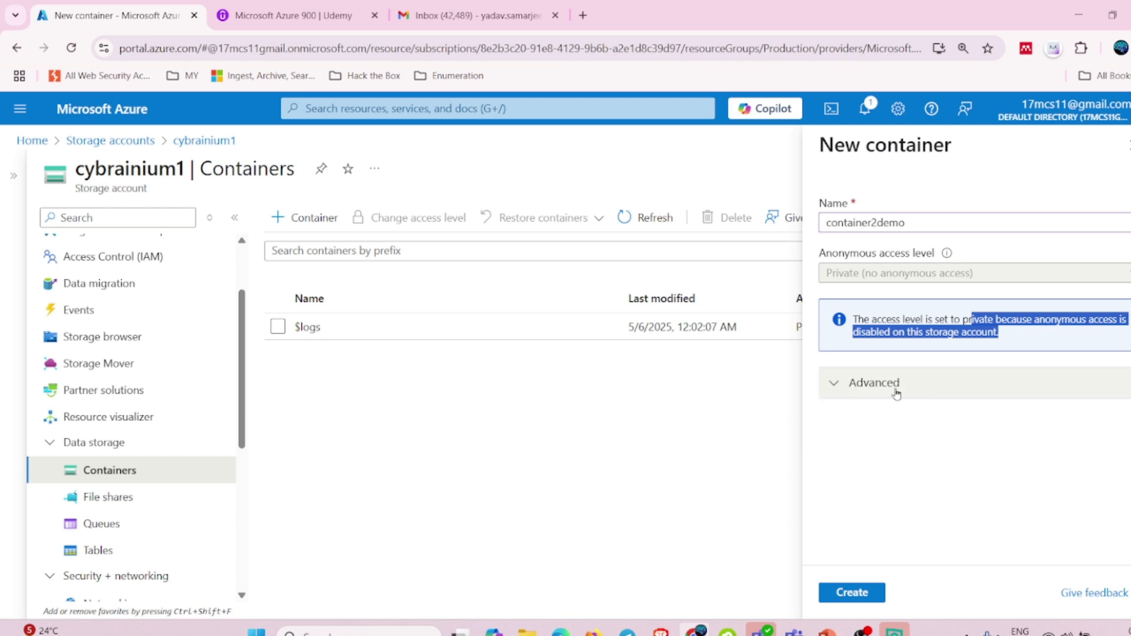
left_click(835, 383)
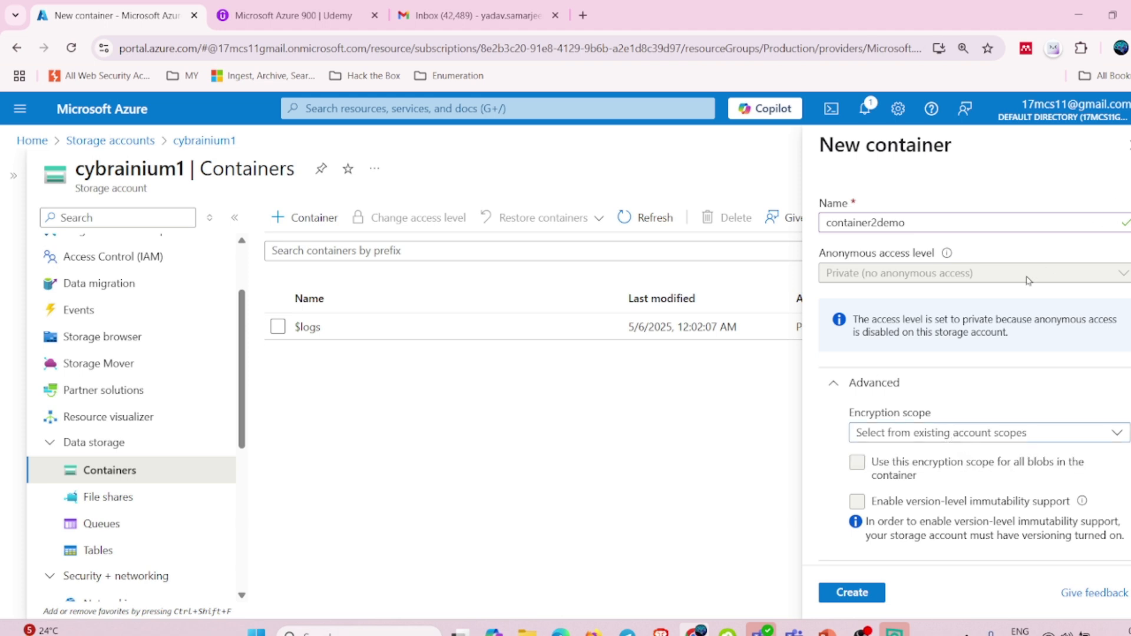
scroll(157, 347, "up", 2)
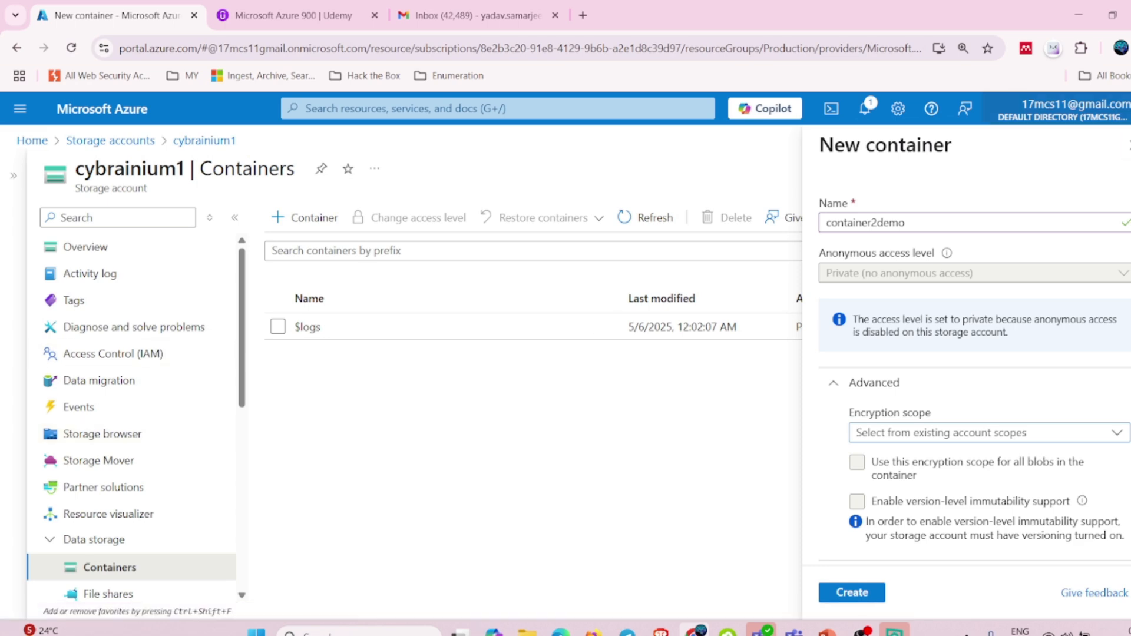
left_click(1126, 145)
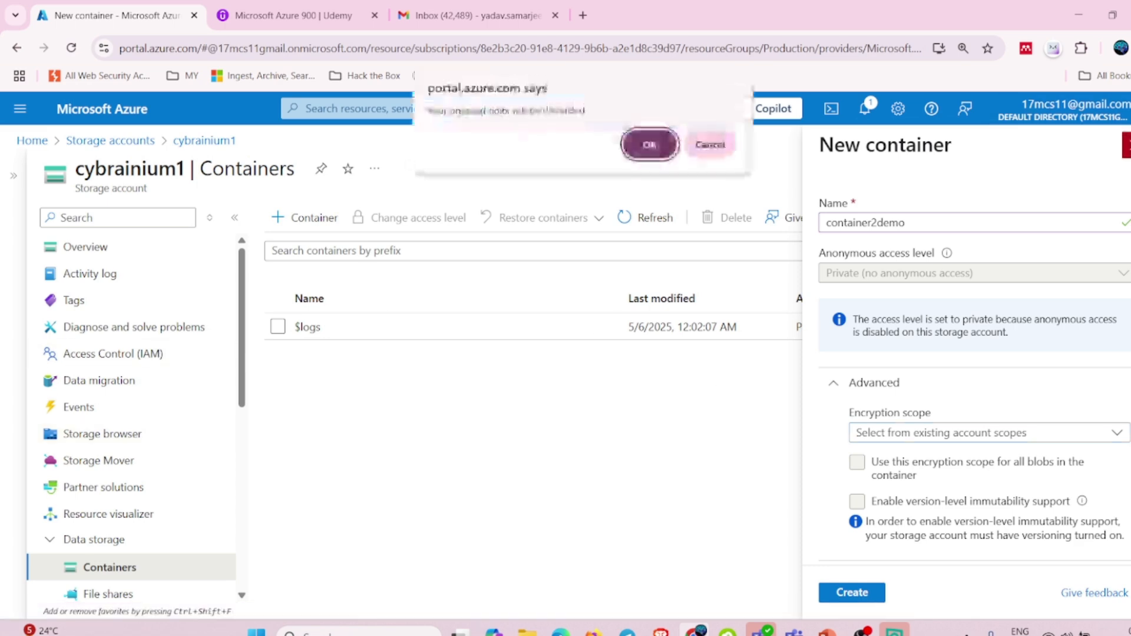
left_click(659, 154)
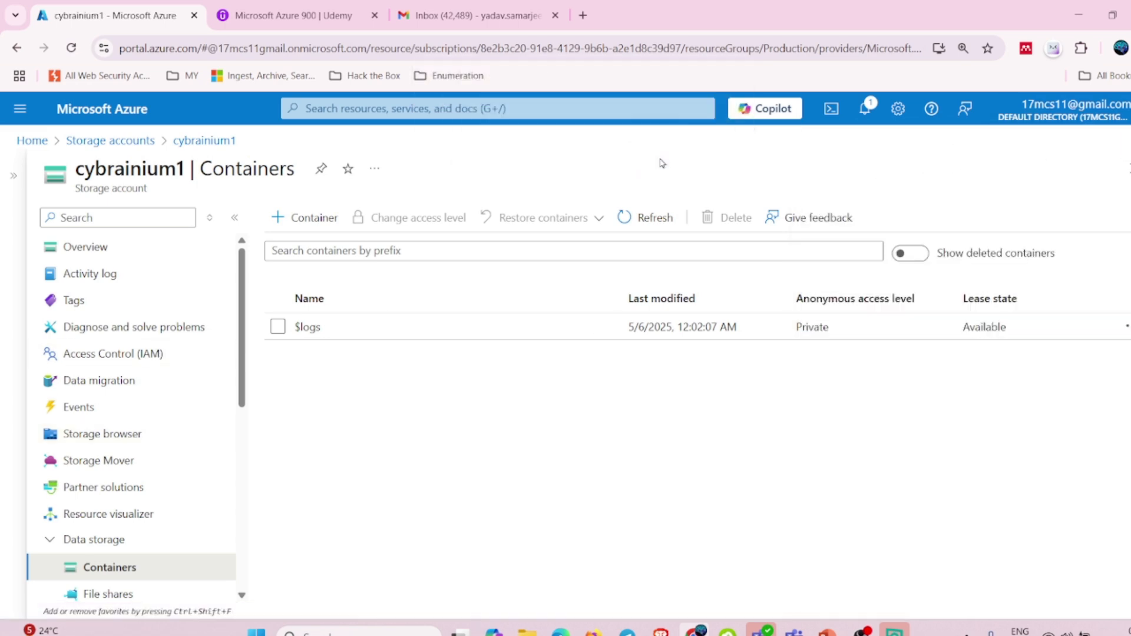
Create a container named securityadmi in the cybrainium1 storage account and open it.
left_click(304, 218)
left_click(888, 224)
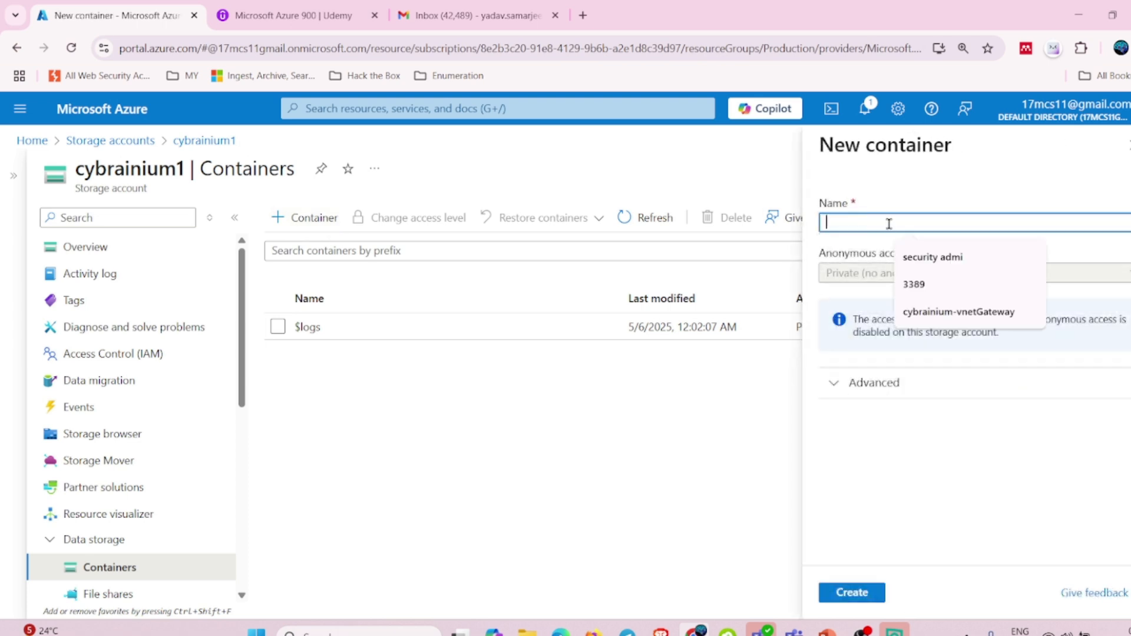
left_click(924, 257)
key("BackSpace")
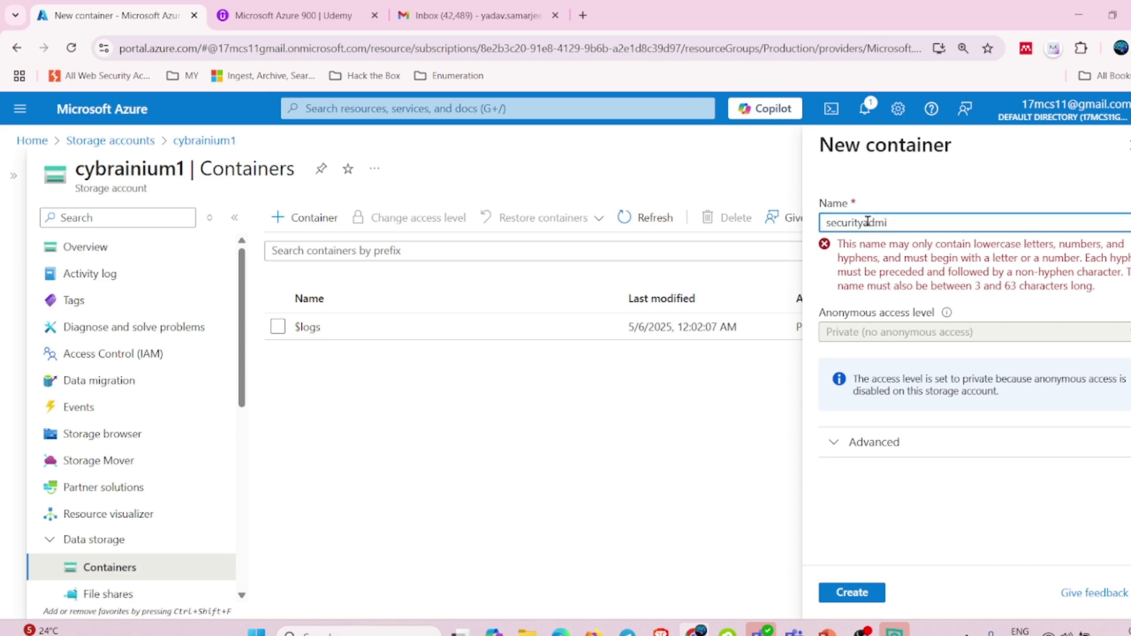
left_click(852, 592)
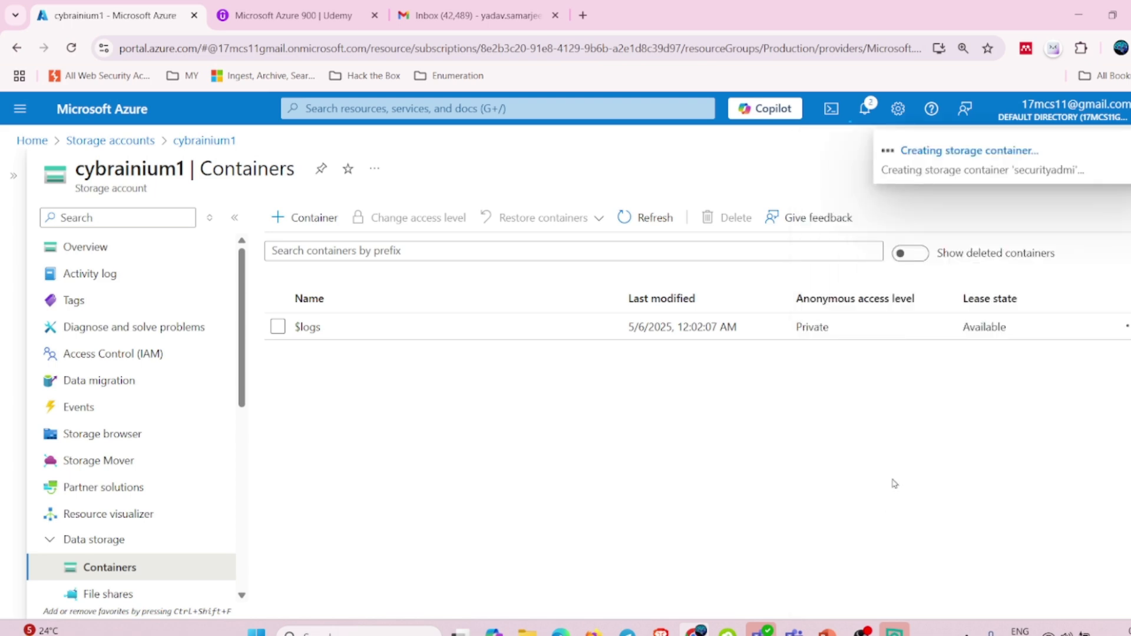
left_click(325, 354)
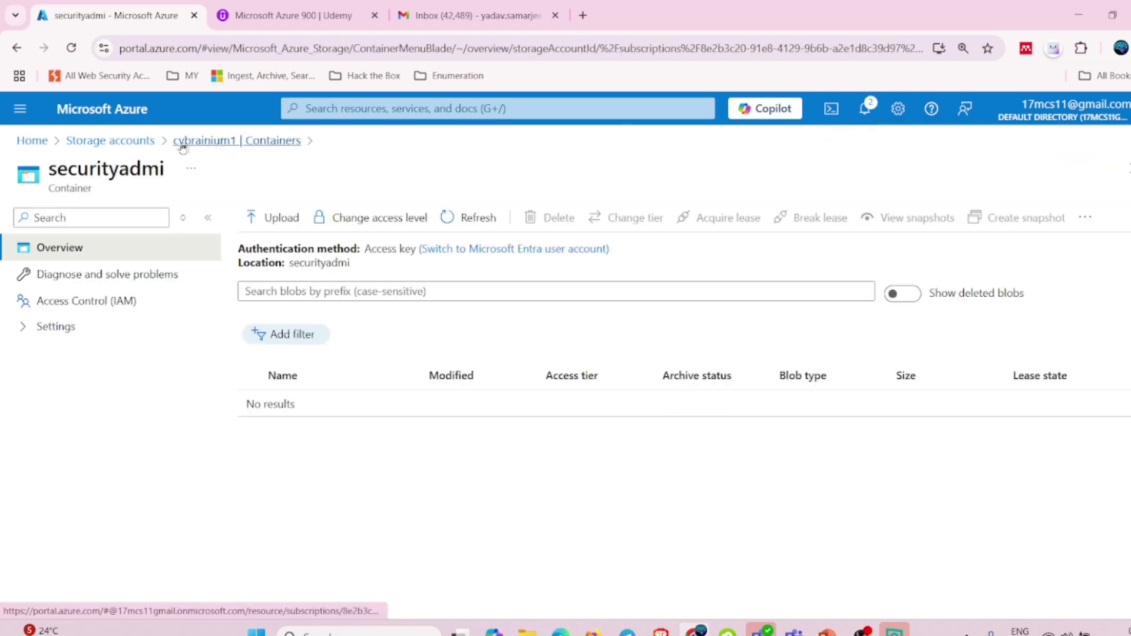
Return to the list of storage accounts and reopen the securityadmi container through cybrainium1's containers.
left_click(149, 141)
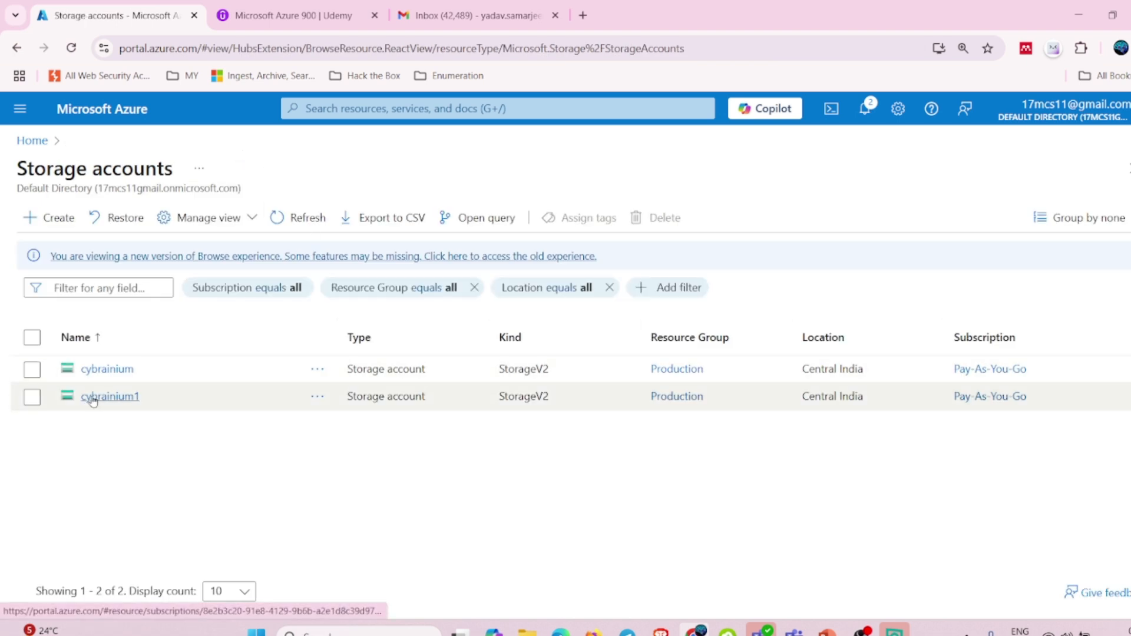
left_click(95, 396)
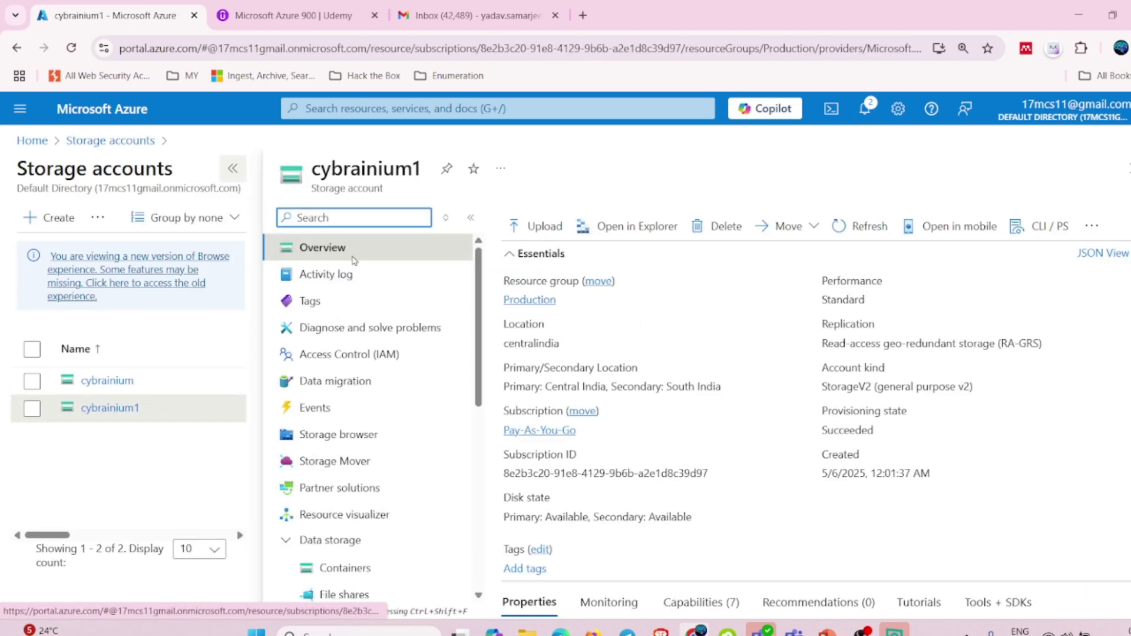
scroll(371, 402, "down", 3)
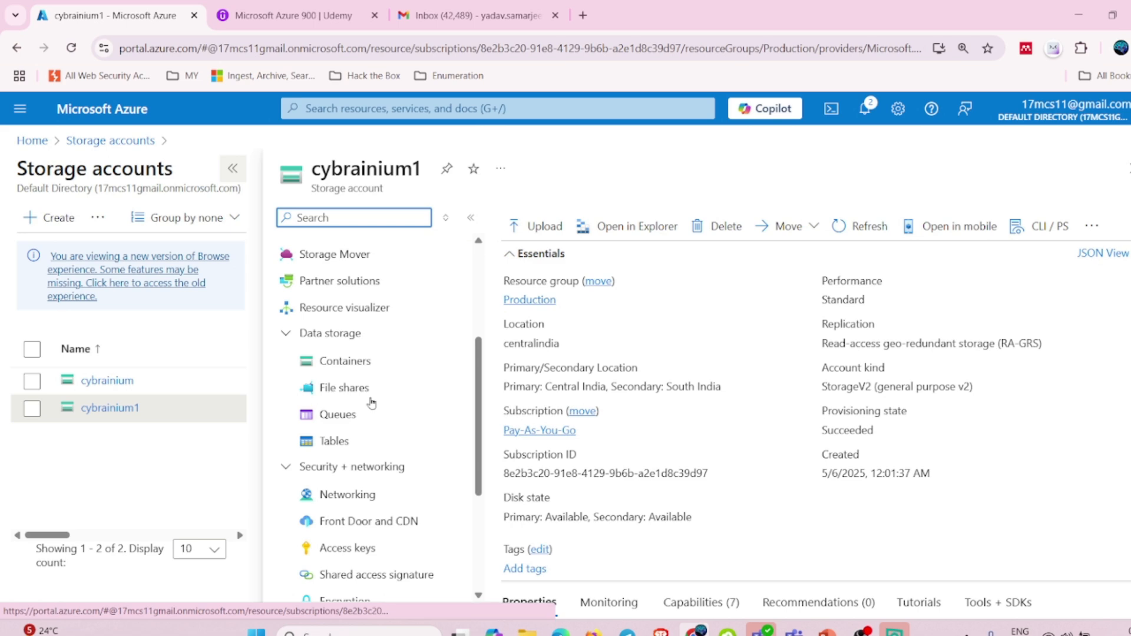
left_click(351, 366)
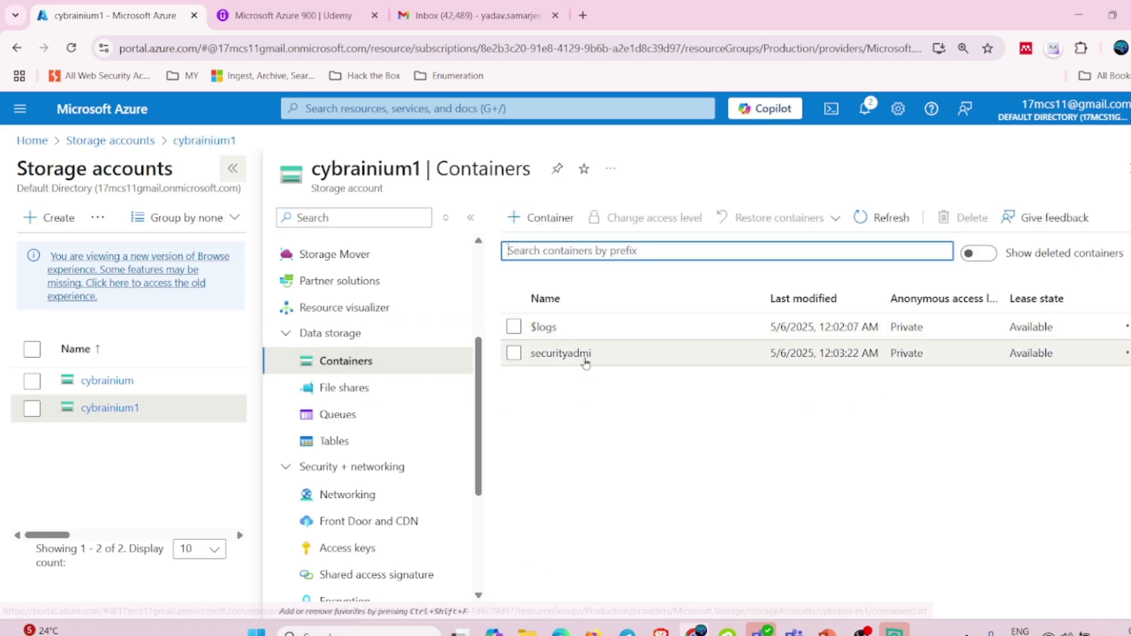
left_click(560, 353)
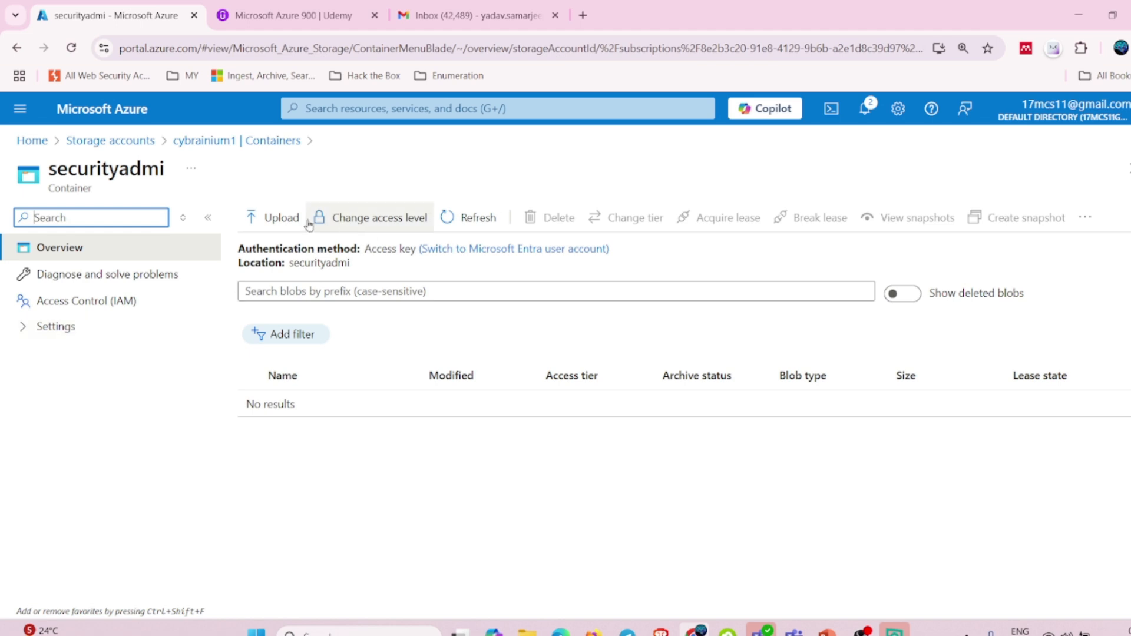
Upload the image "ChatGPT Image May 5, 2025, 09_56_13 PM.png" from Downloads to the securityadmi container.
left_click(282, 221)
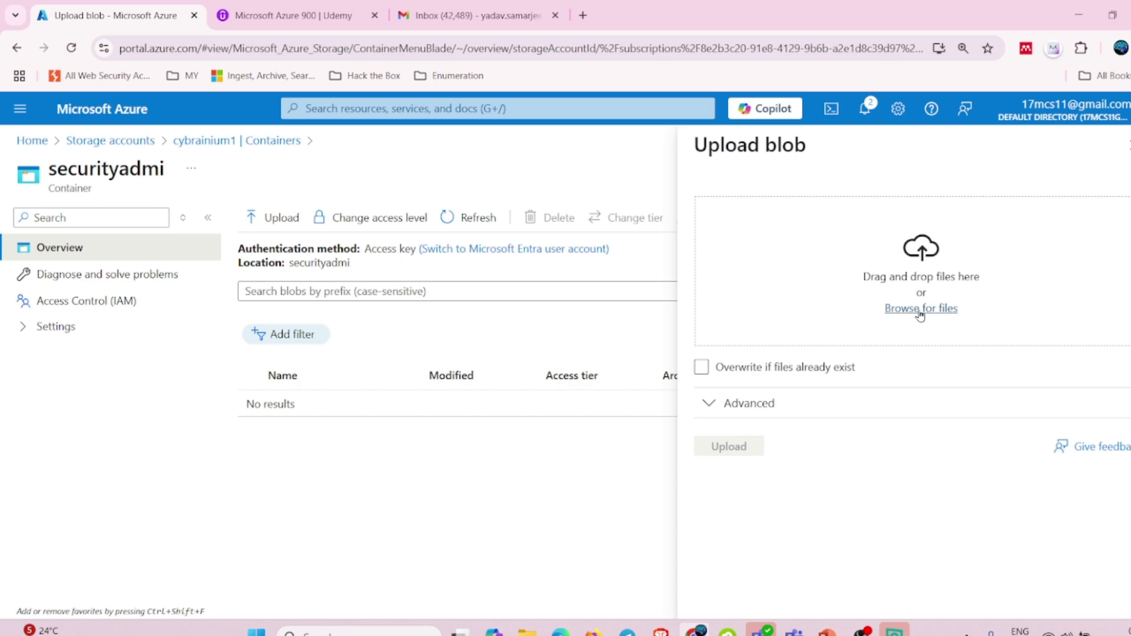
left_click(919, 309)
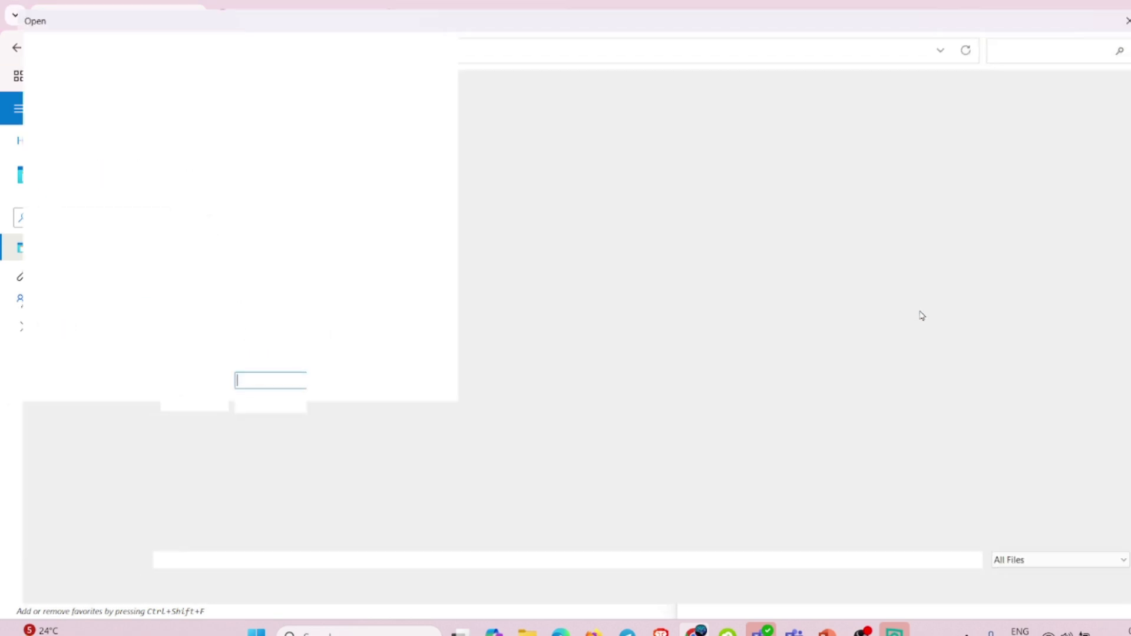
scroll(570, 270, "down", 10)
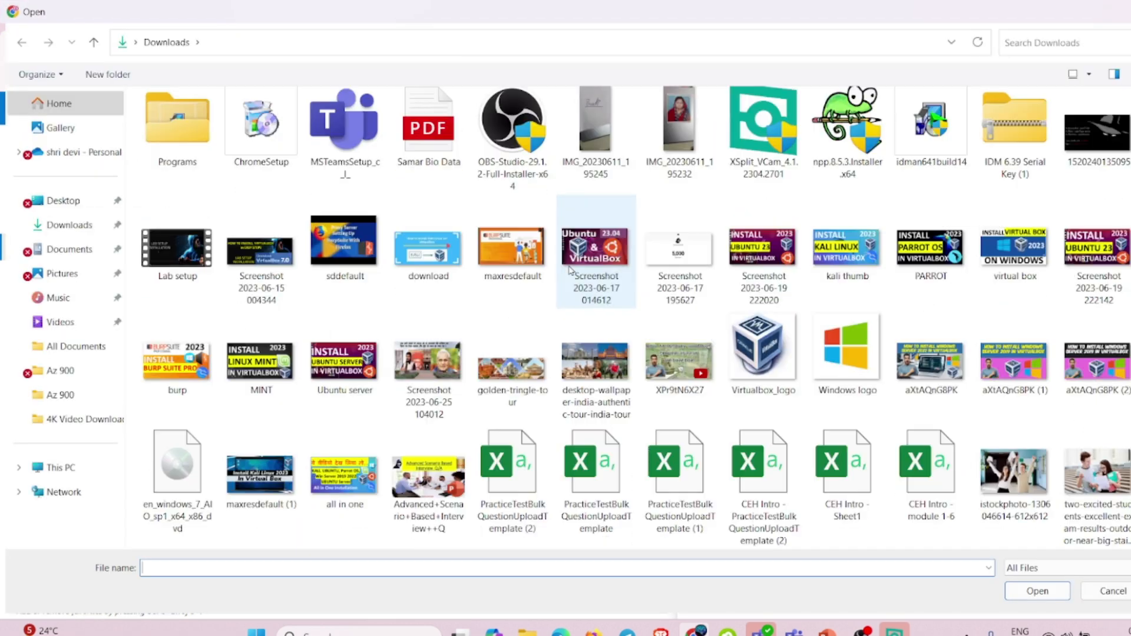
scroll(571, 271, "down", 20)
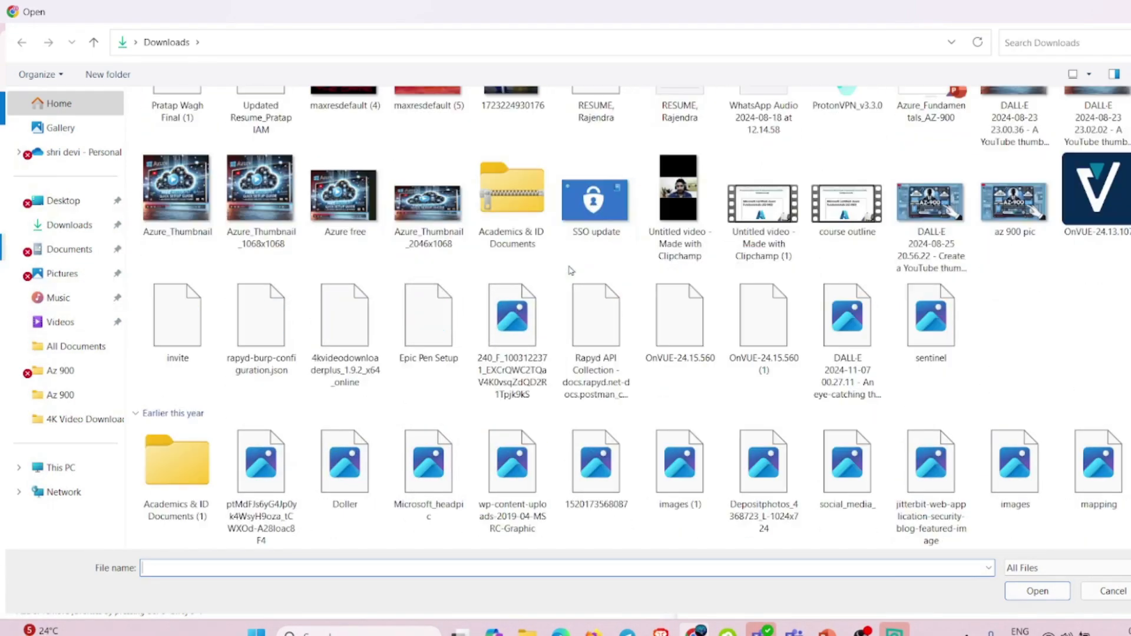
left_click(184, 493)
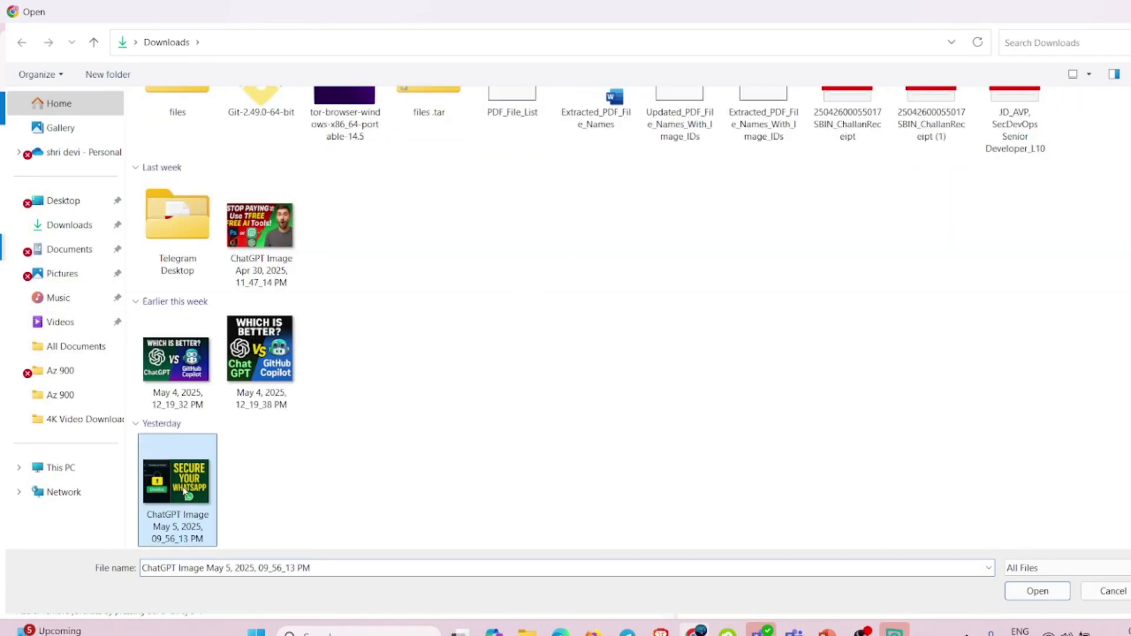
left_click(1037, 591)
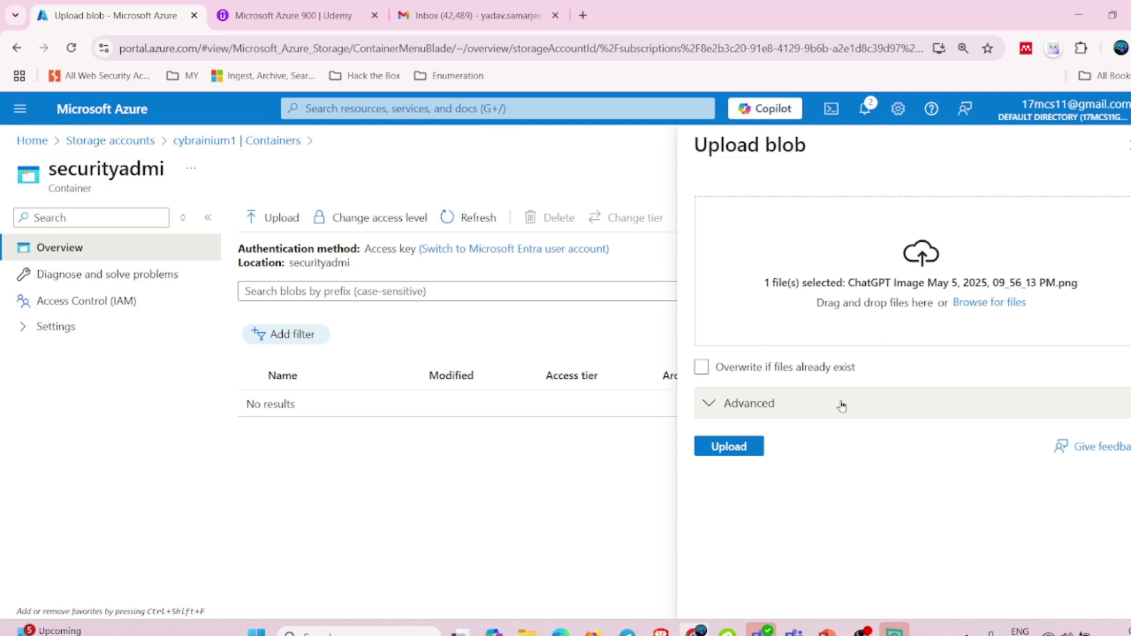
left_click(728, 446)
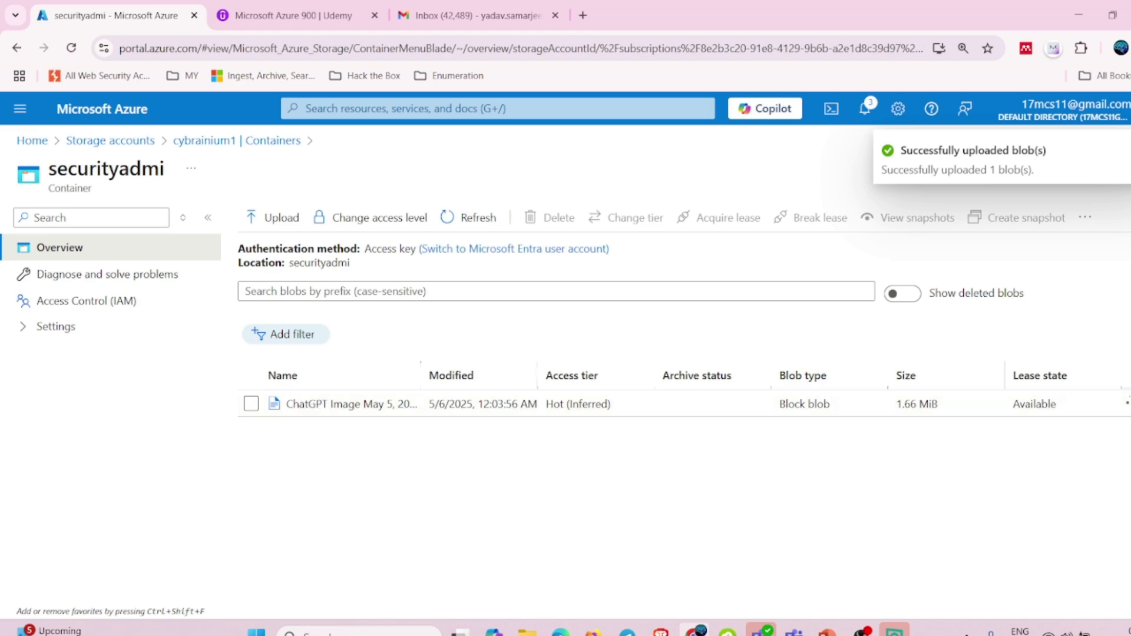
Review the uploaded image blob's available actions, snapshots, image preview, versions and overview properties.
left_click(1127, 404)
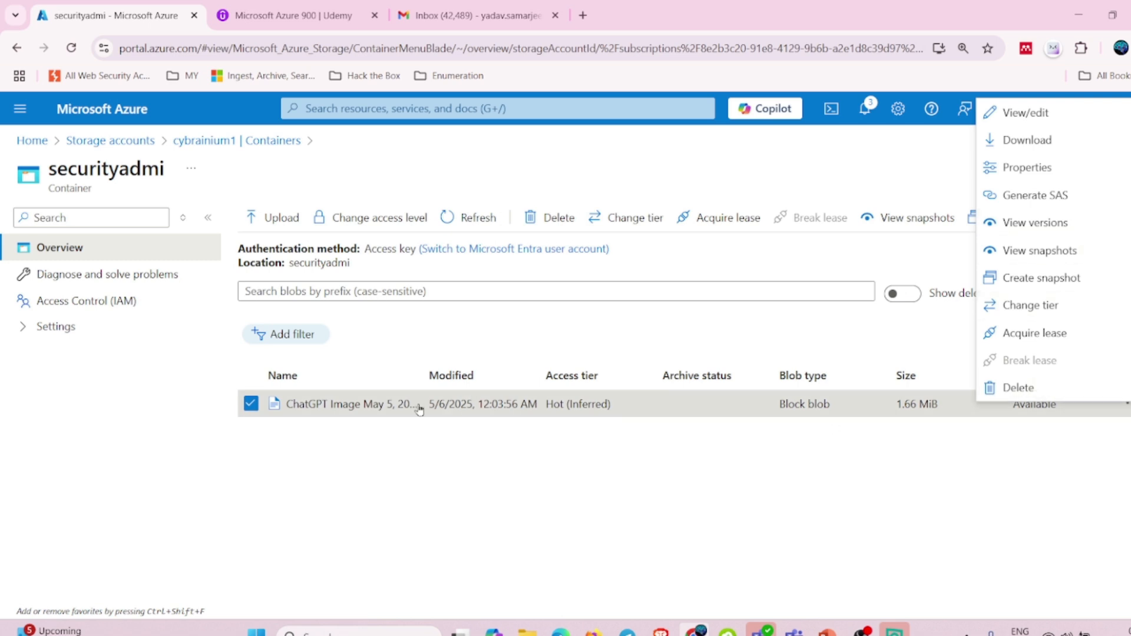
left_click(442, 476)
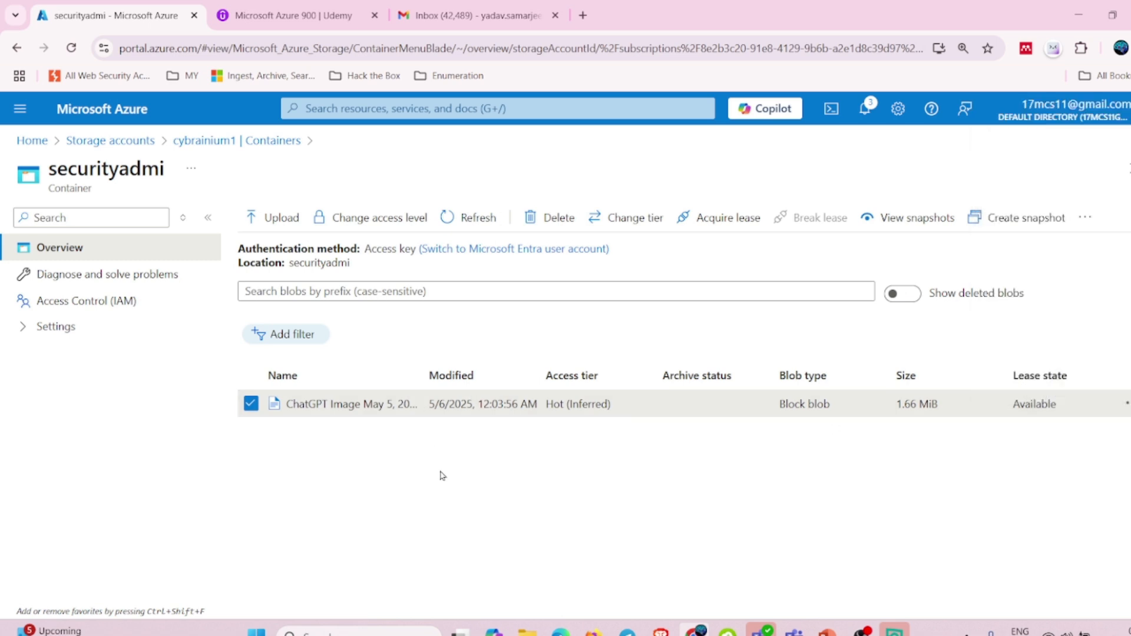
left_click(907, 217)
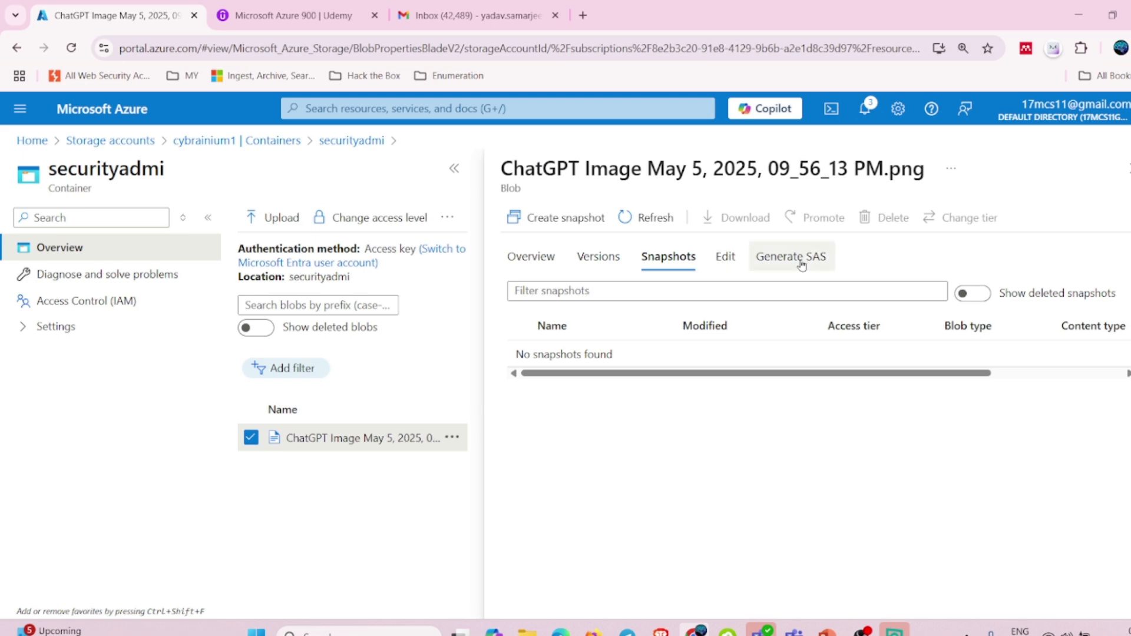
left_click(725, 262)
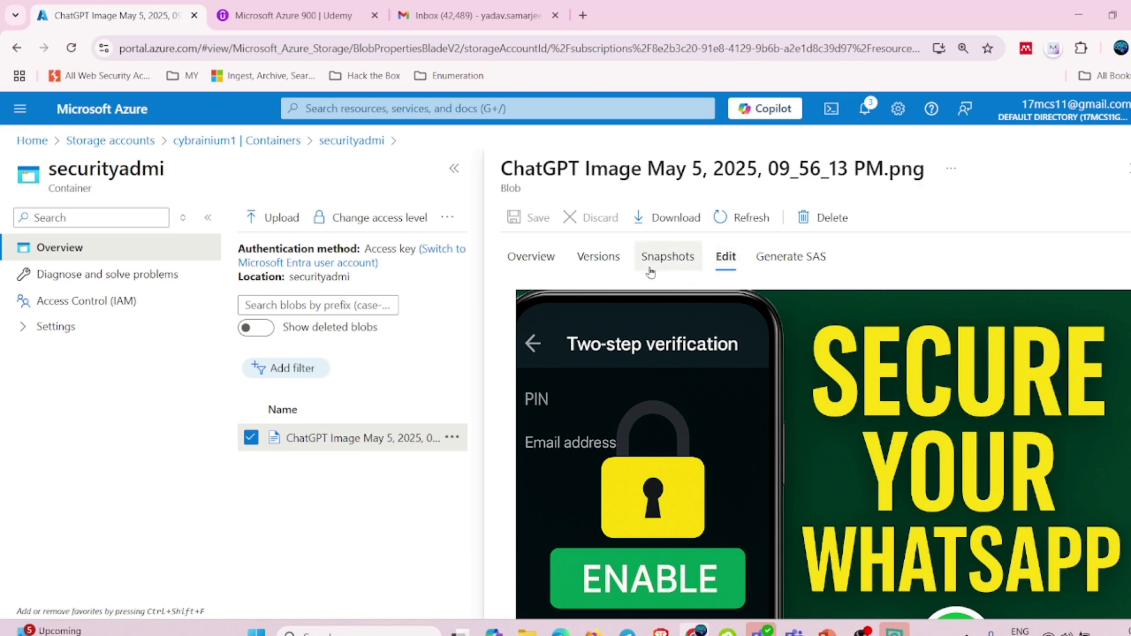
left_click(587, 262)
left_click(530, 257)
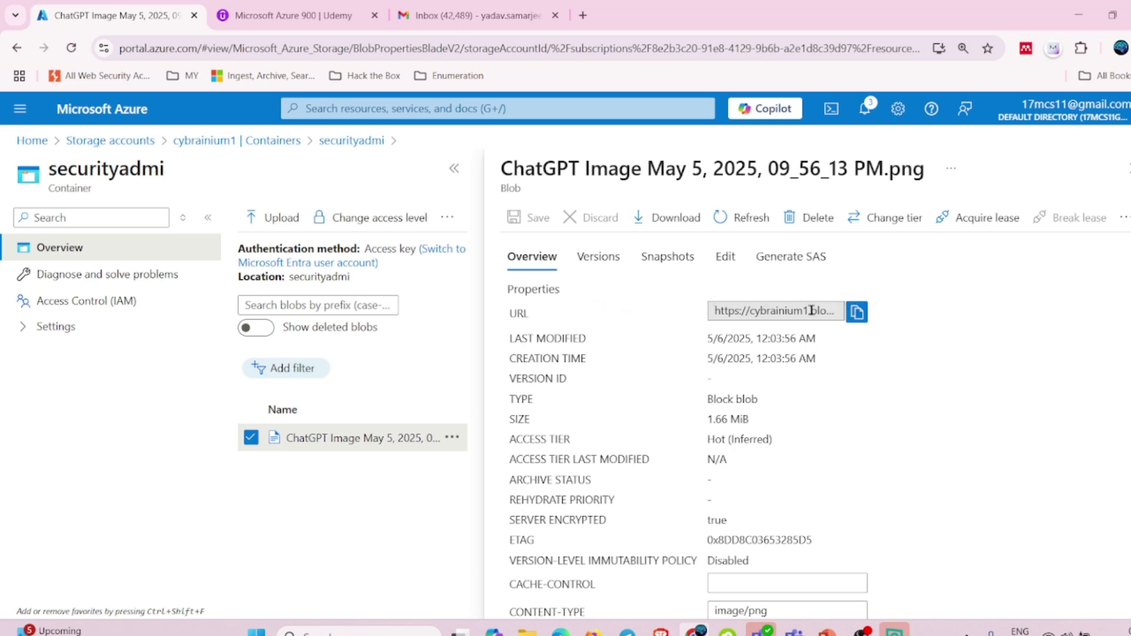
Copy the image blob's URL, open it in a new browser tab and examine the response.
left_click(857, 311)
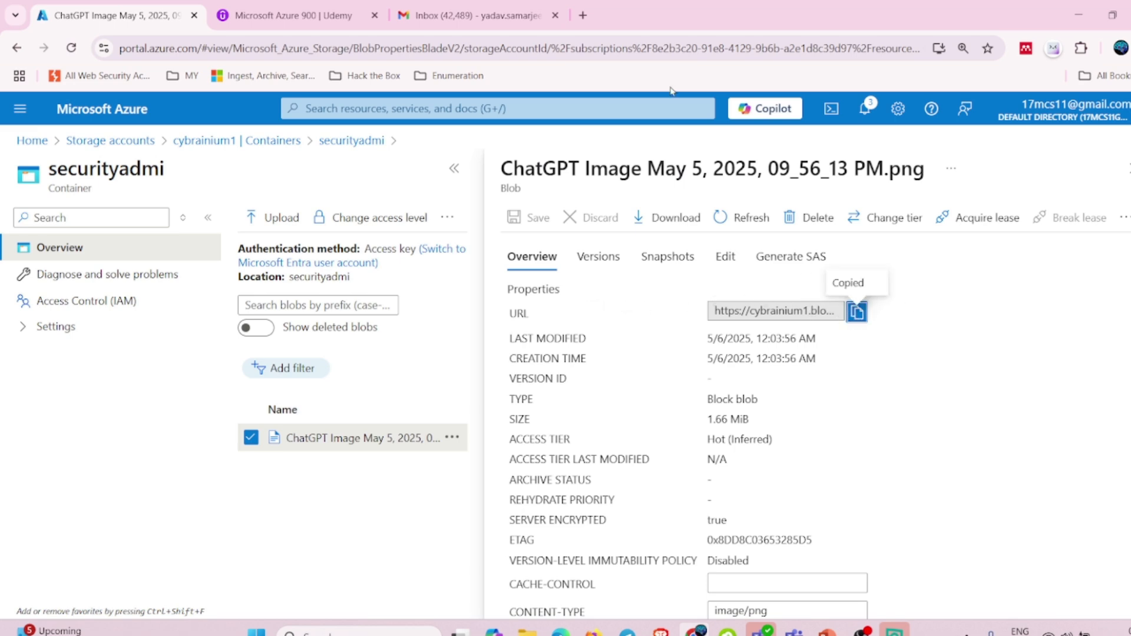
left_click(584, 16)
key("ctrl+v")
key("Return")
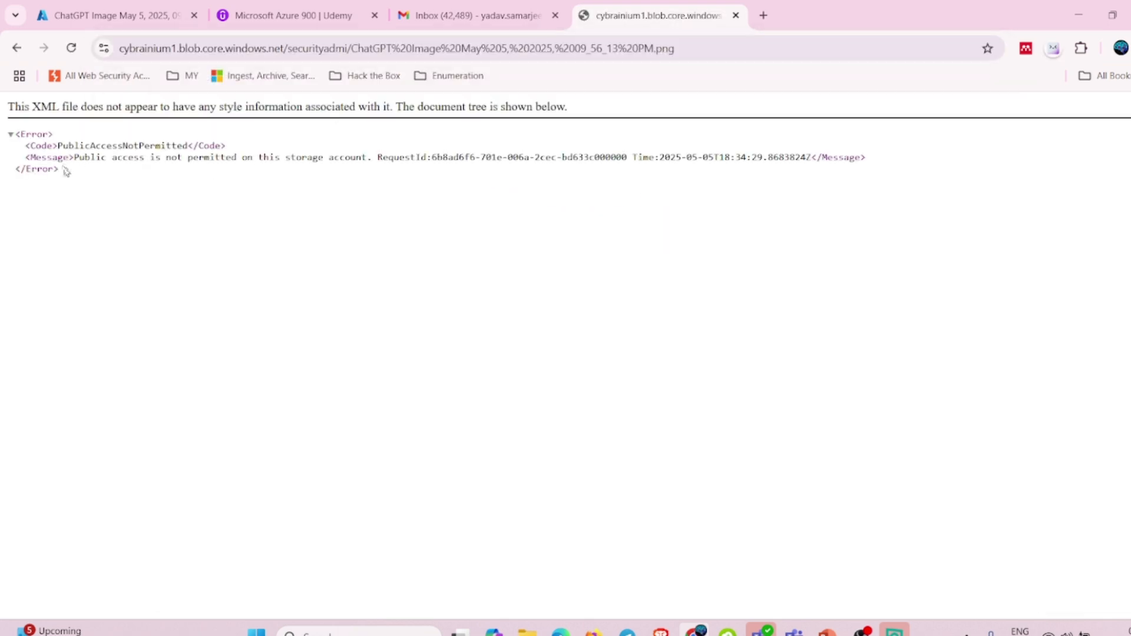
left_click_drag(66, 171, 2, 119)
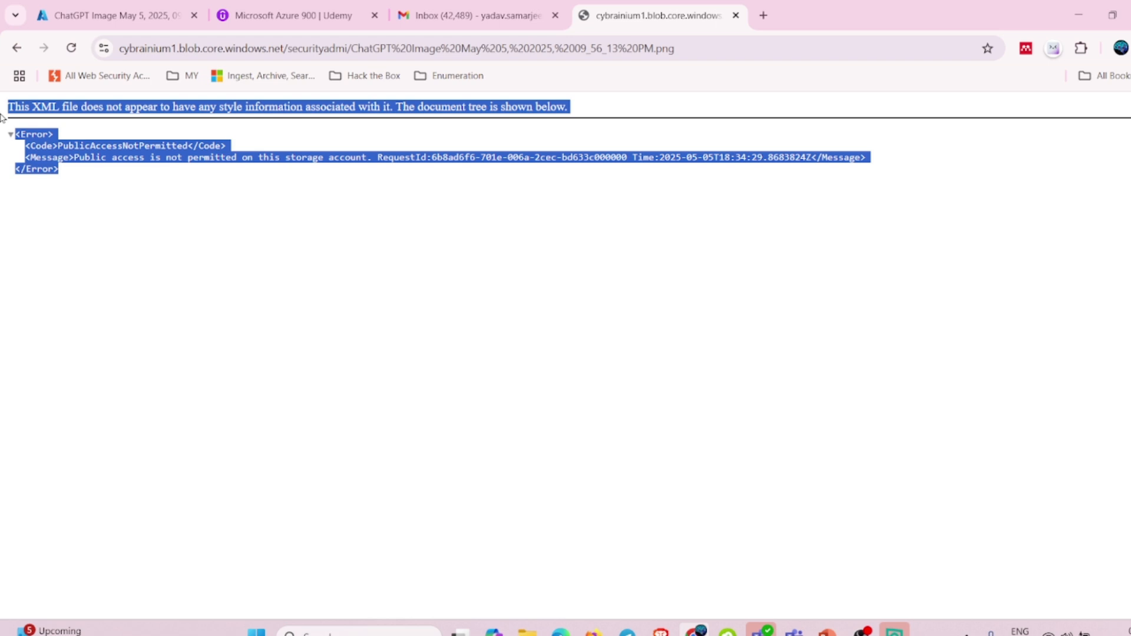
left_click(87, 177)
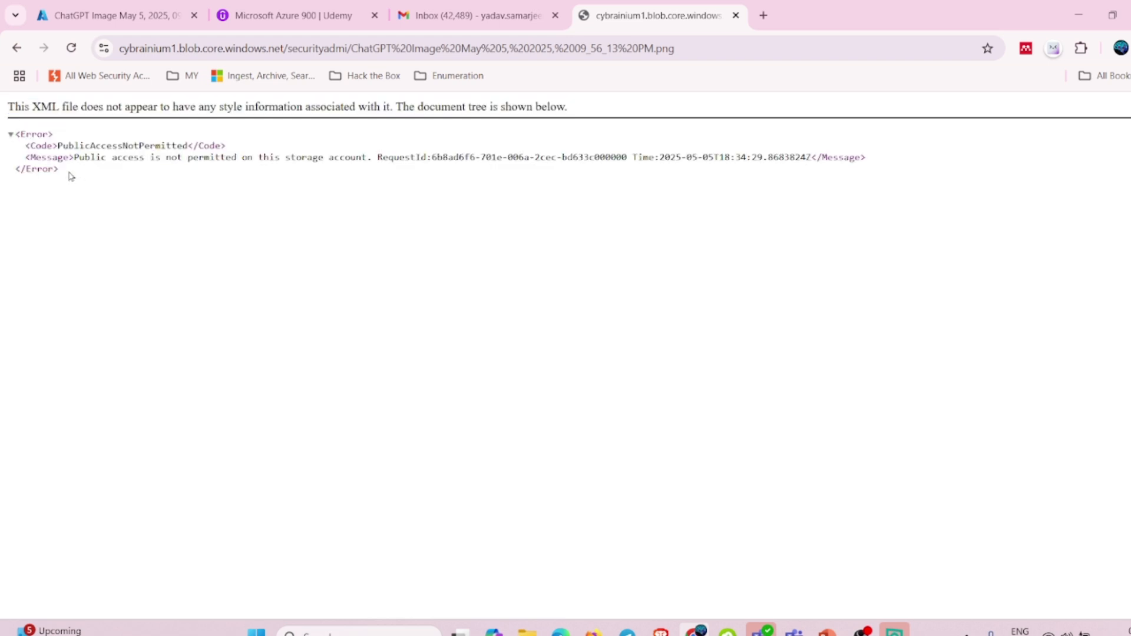
left_click_drag(55, 170, 1, 133)
left_click(155, 170)
left_click_drag(52, 172, 6, 133)
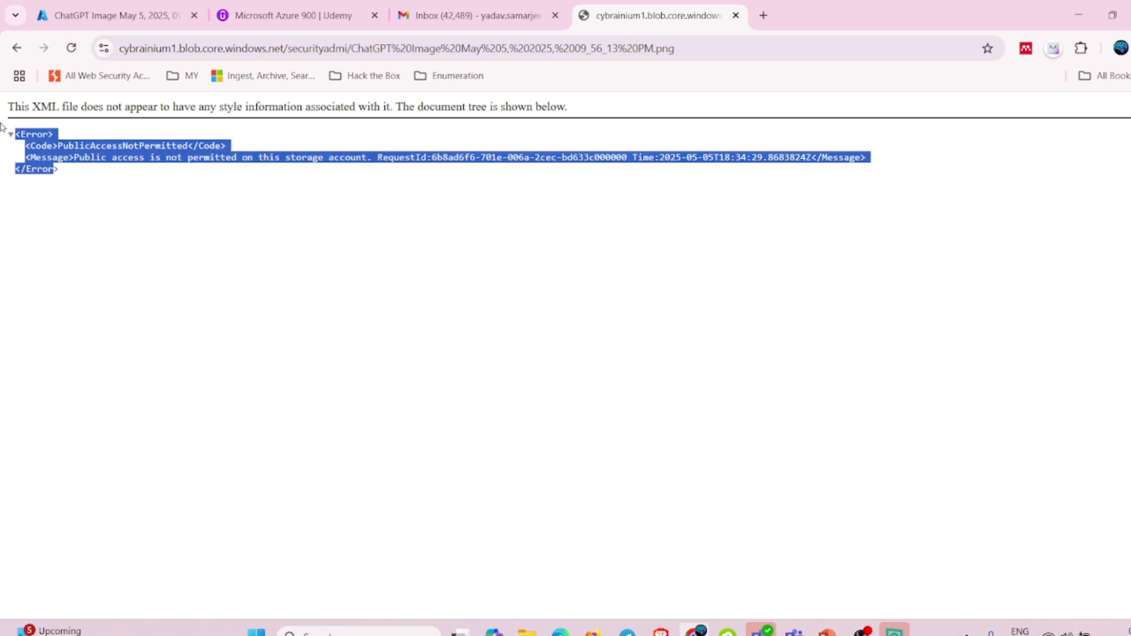
Return to the Azure portal, review the blob's versions, snapshots and image preview, and close its details.
left_click(141, 16)
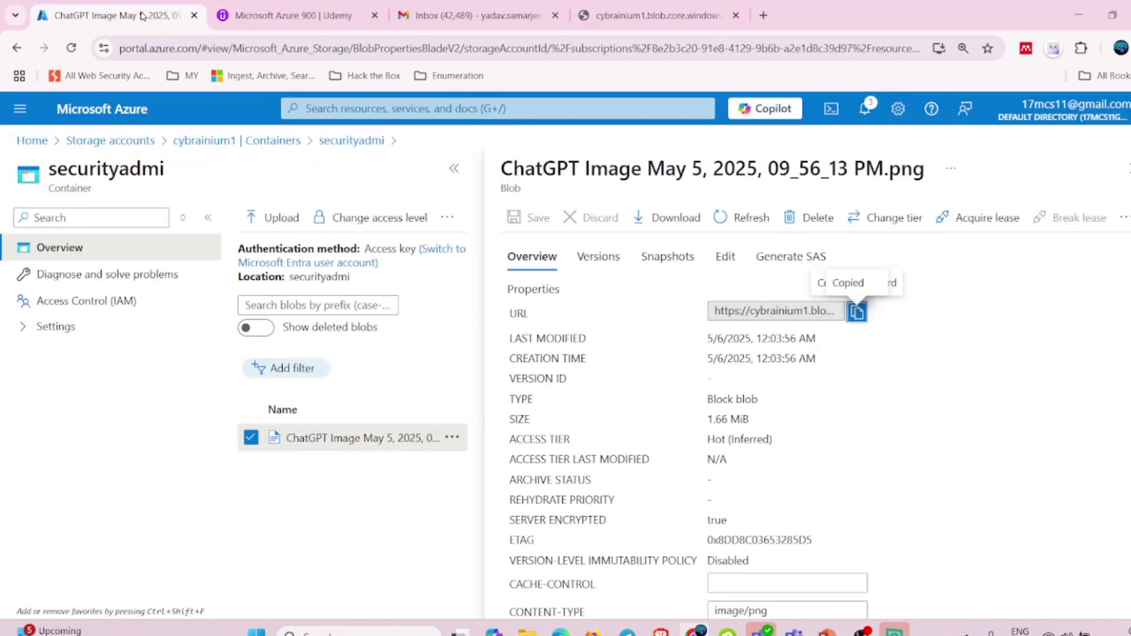
left_click(613, 260)
left_click(669, 258)
left_click(714, 258)
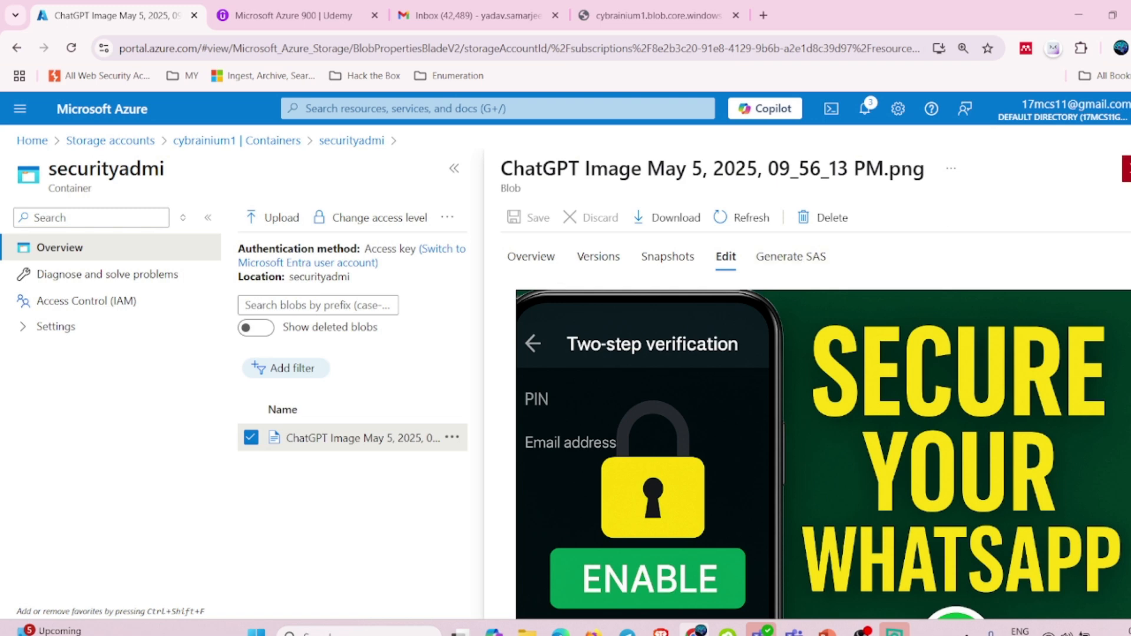
left_click(1129, 169)
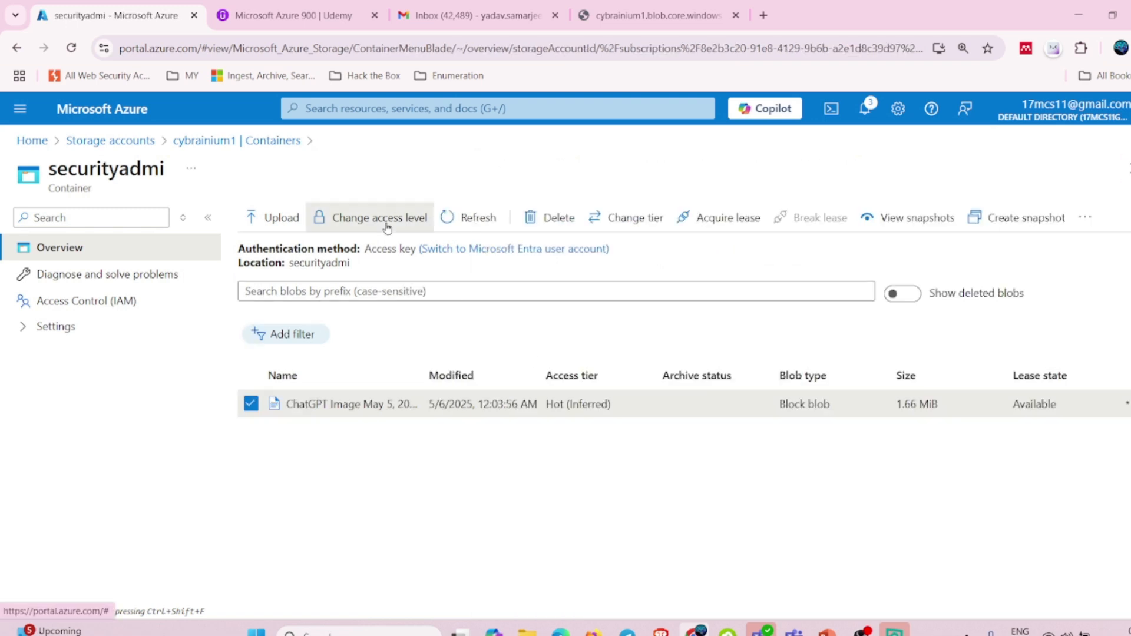
Check the securityadmi container's anonymous access level setting and return to the list of storage accounts.
left_click(348, 217)
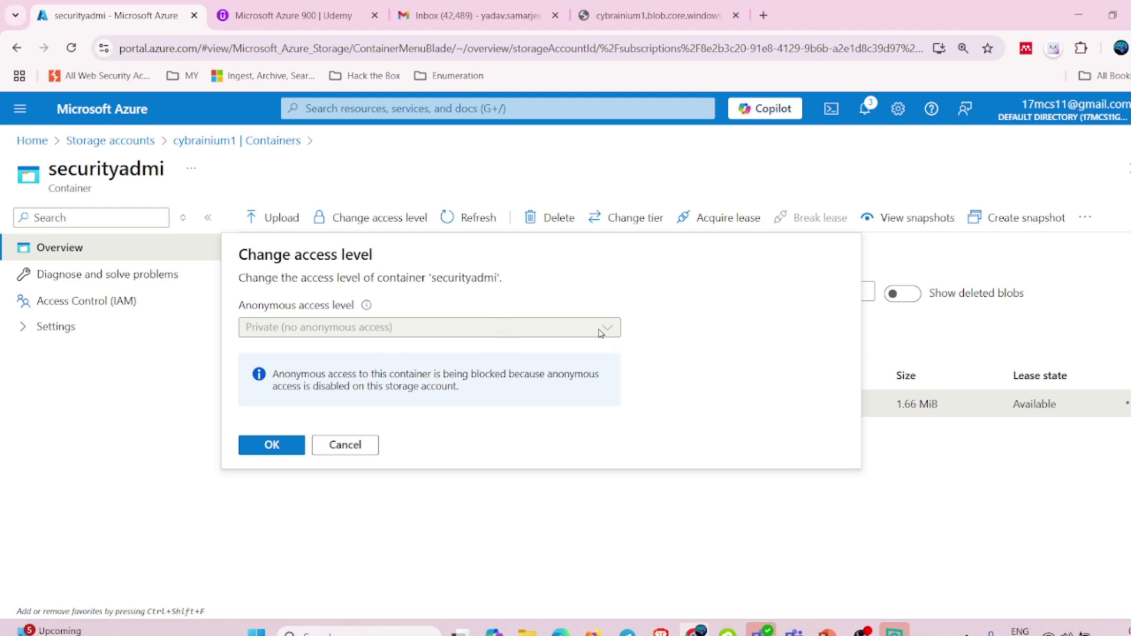
left_click(506, 517)
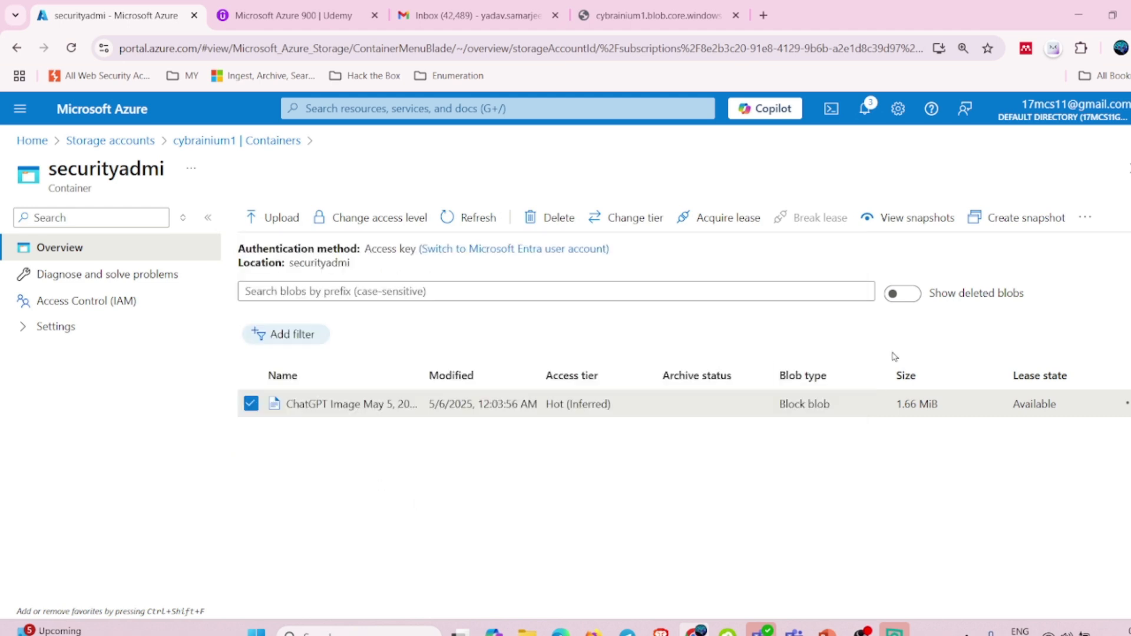
left_click(139, 142)
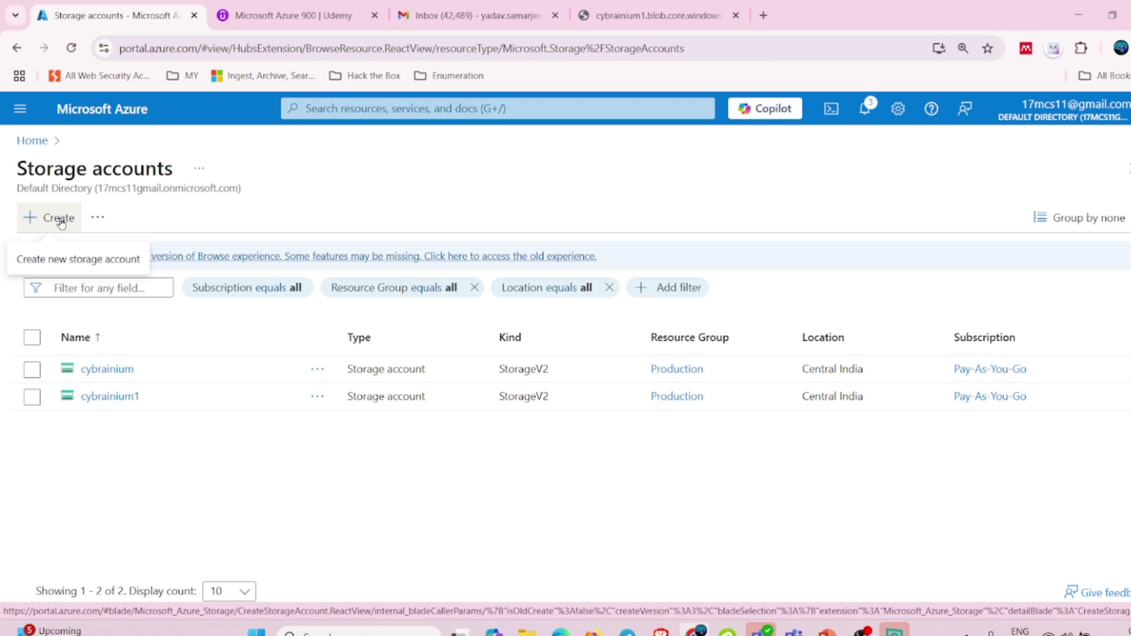
left_click_drag(243, 189, 21, 173)
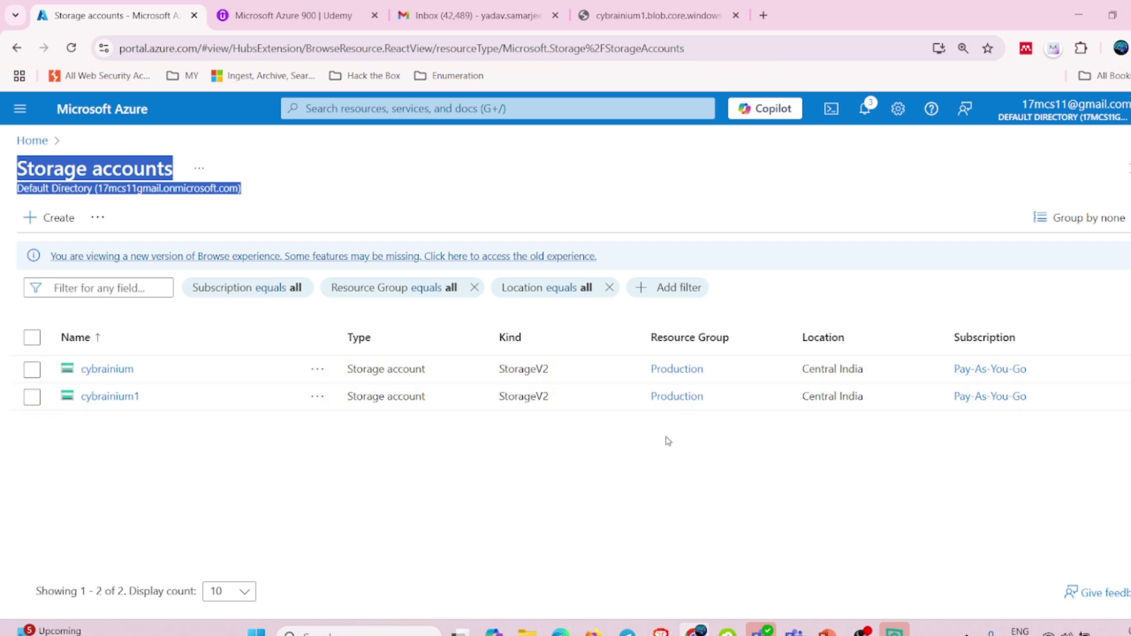
mouse_move(861, 631)
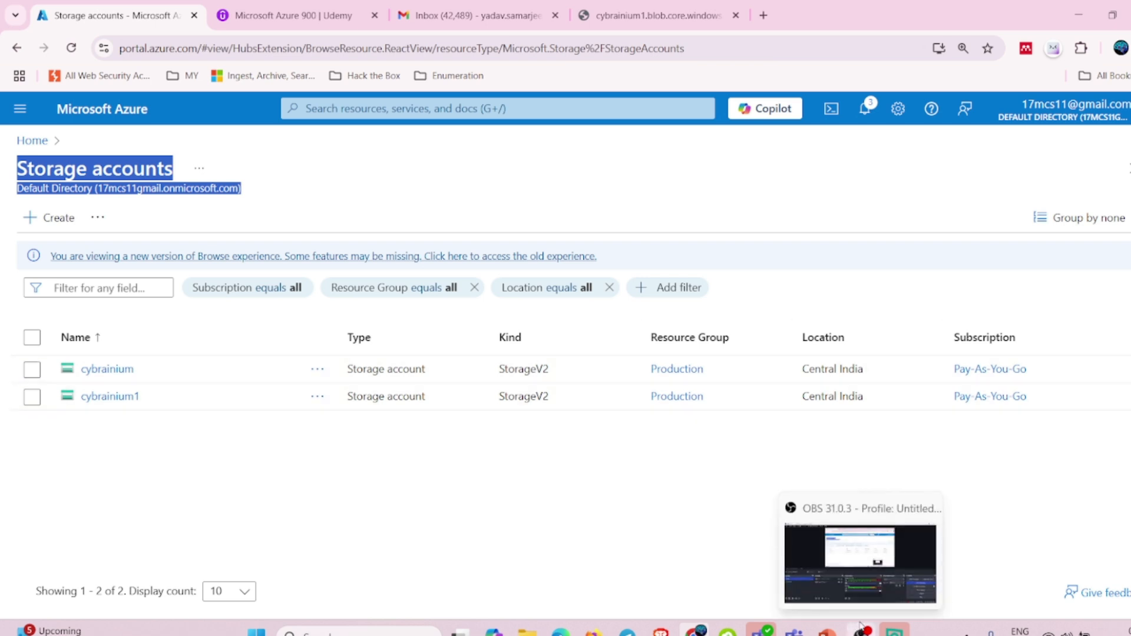